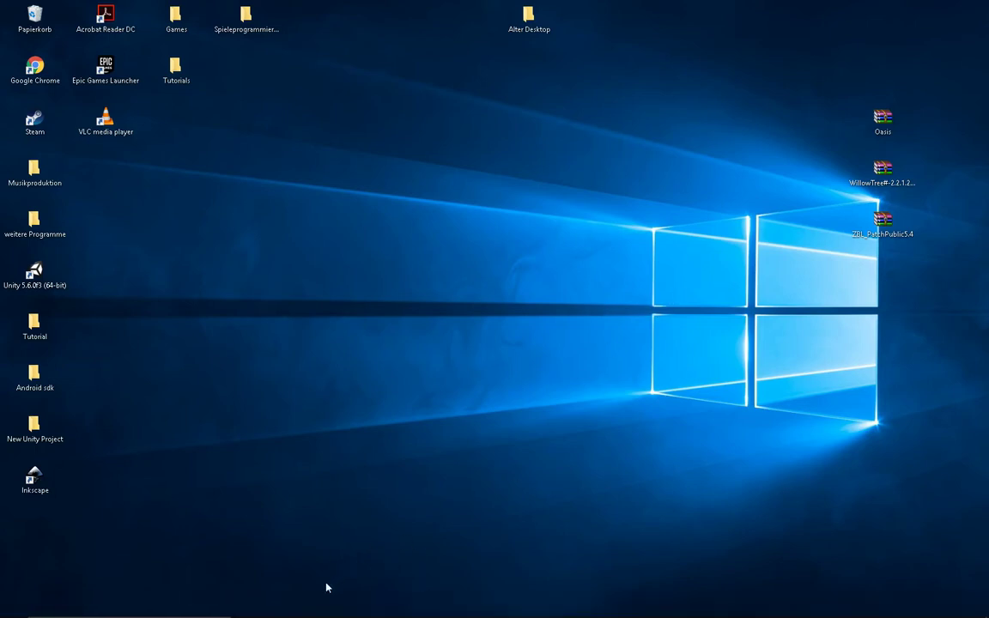
Step: Restore Chrome from the taskbar to show the ModDB Oasis Map Hub addon page
click(331, 606)
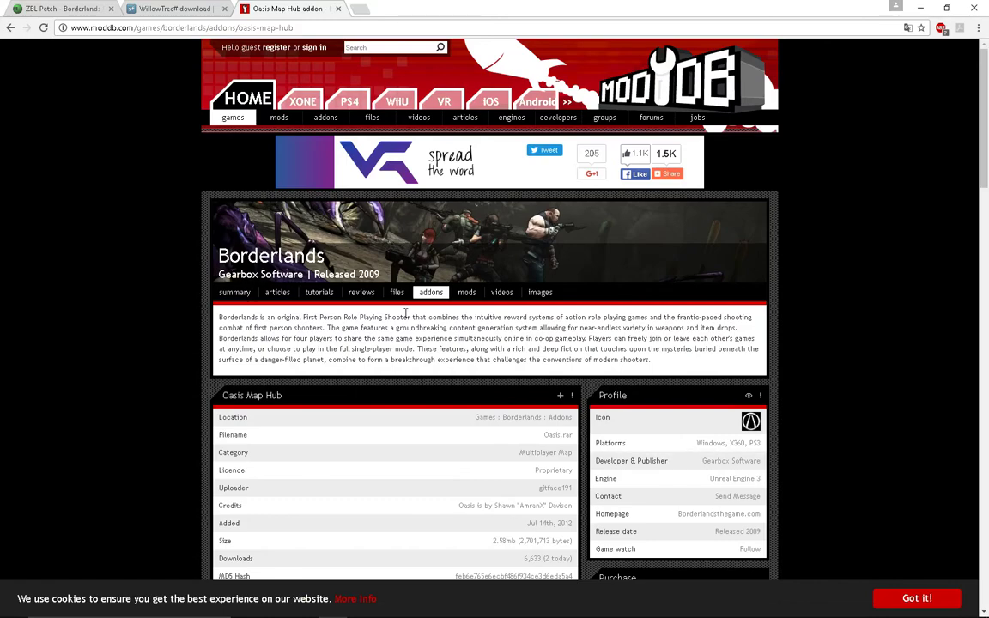
Step: Download Oasis.rar from ModDB and the ZBL Patch 5.4 file from the ZBL Patch tab
scroll(405, 312, down, 5)
scroll(404, 318, up, 2)
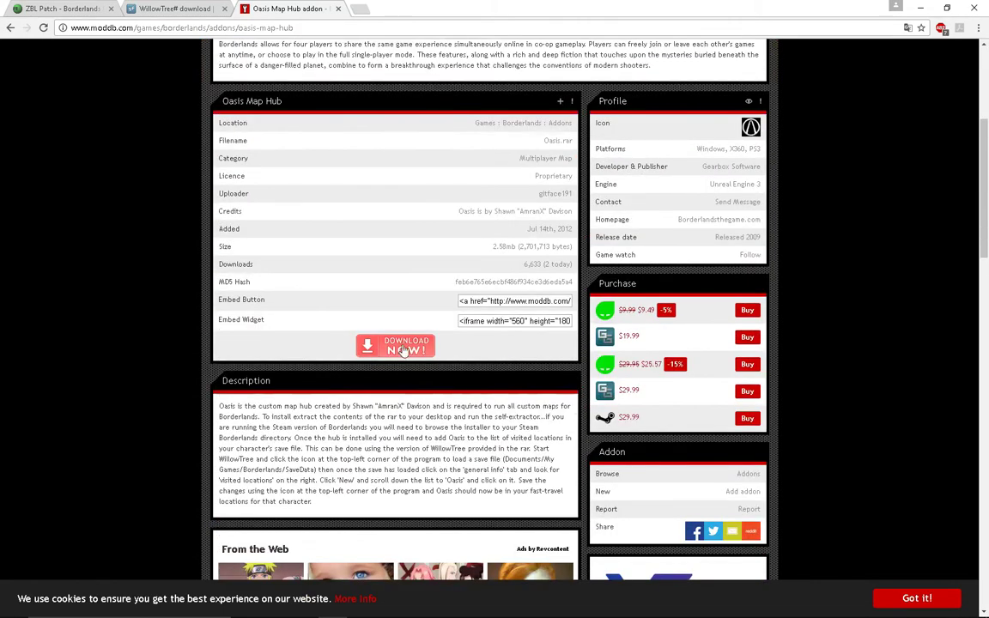
click(403, 350)
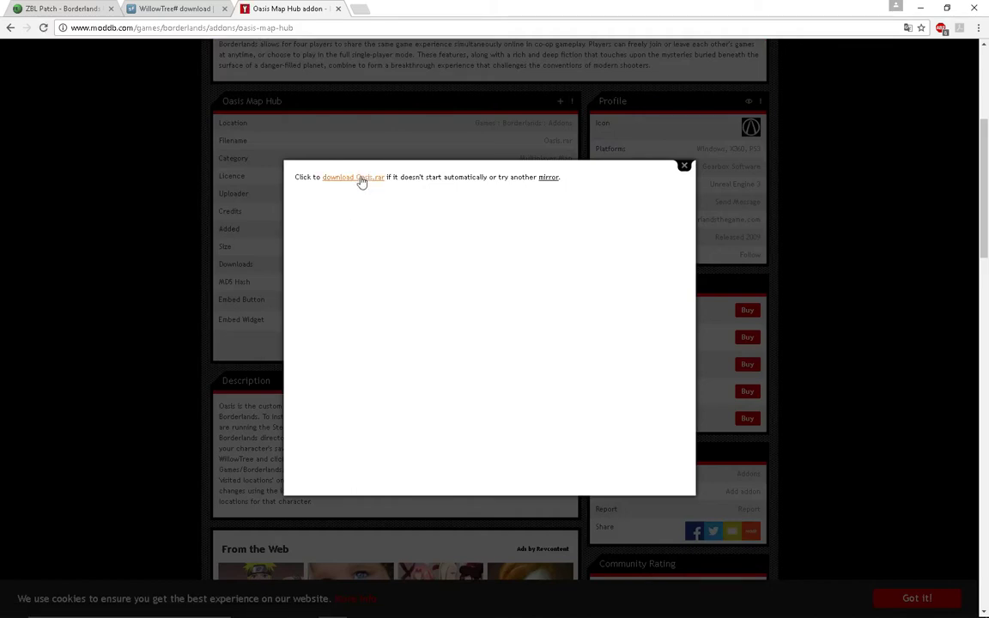
click(367, 177)
click(93, 10)
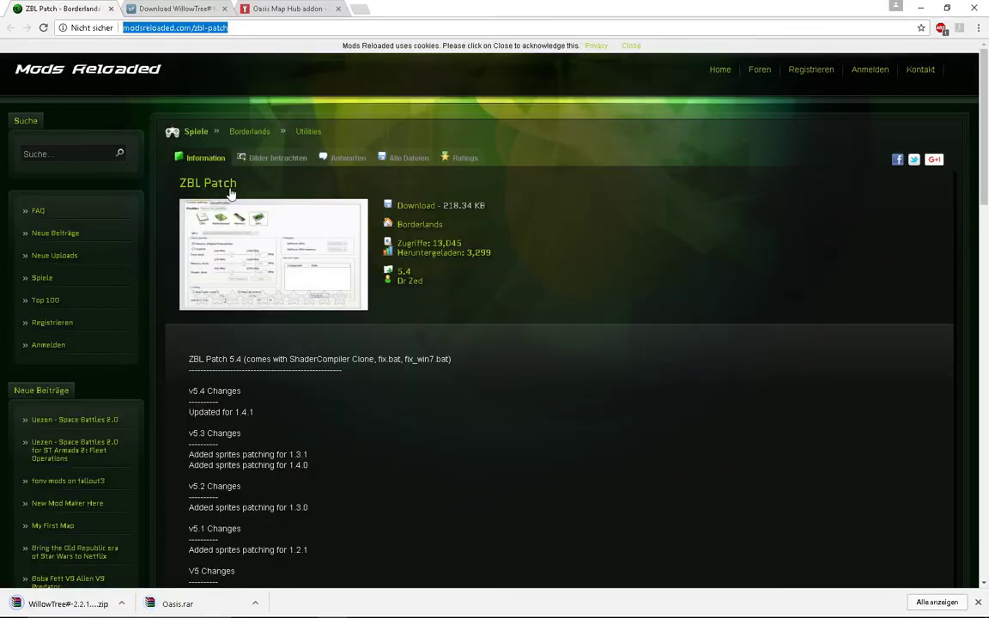
click(421, 206)
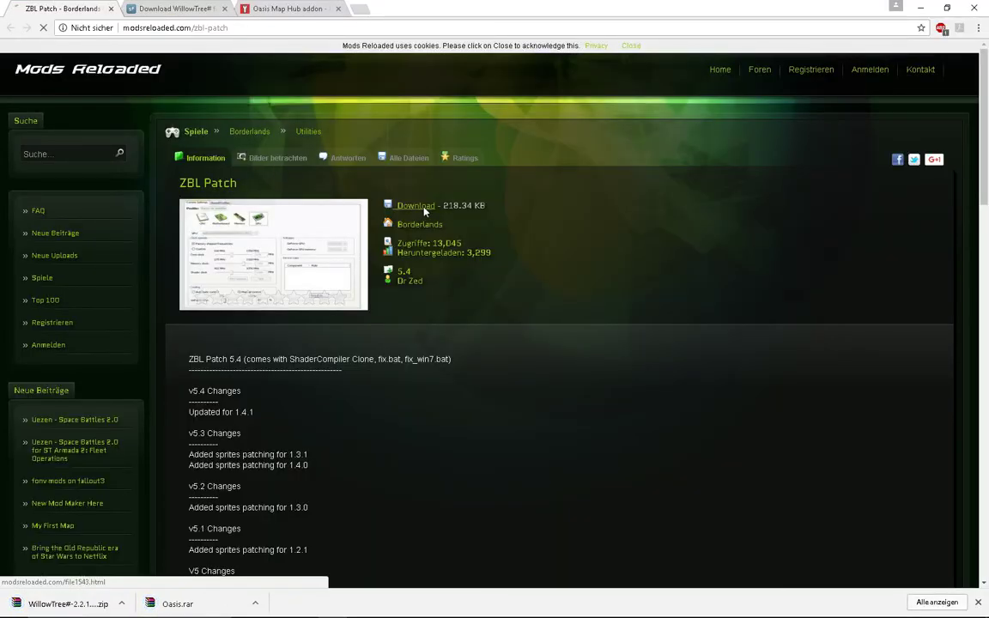
Step: Minimize Chrome and move the three desktop archive icons up one slot
click(921, 9)
drag(806, 72, 897, 182)
click(851, 160)
click(876, 79)
click(882, 172)
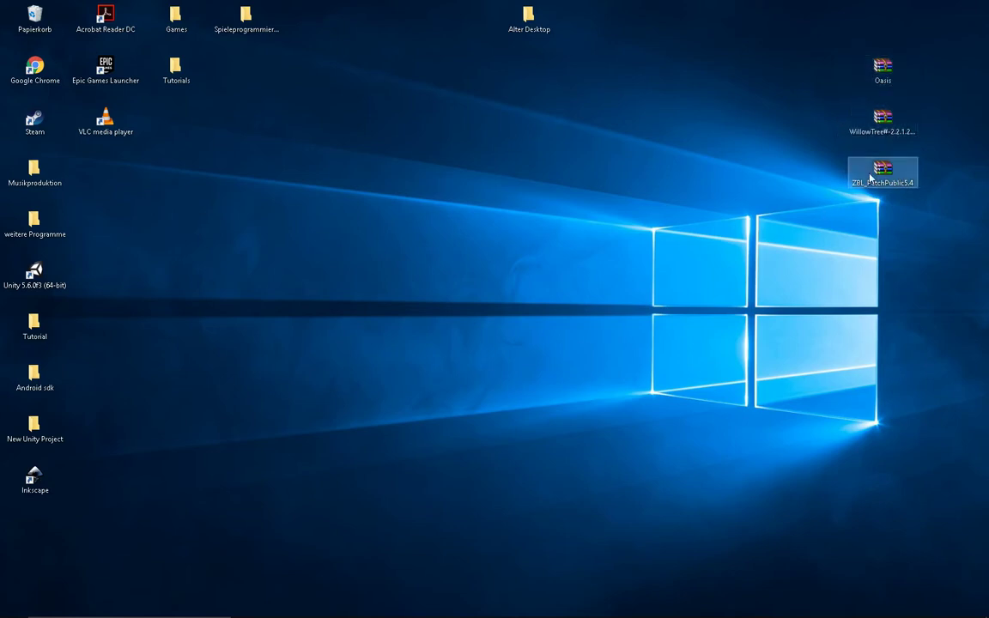
Step: Open ZBL_PatchPublic5.4.zip in WinRAR, dismiss the expiry notice and move its window right
right_click(869, 176)
click(869, 194)
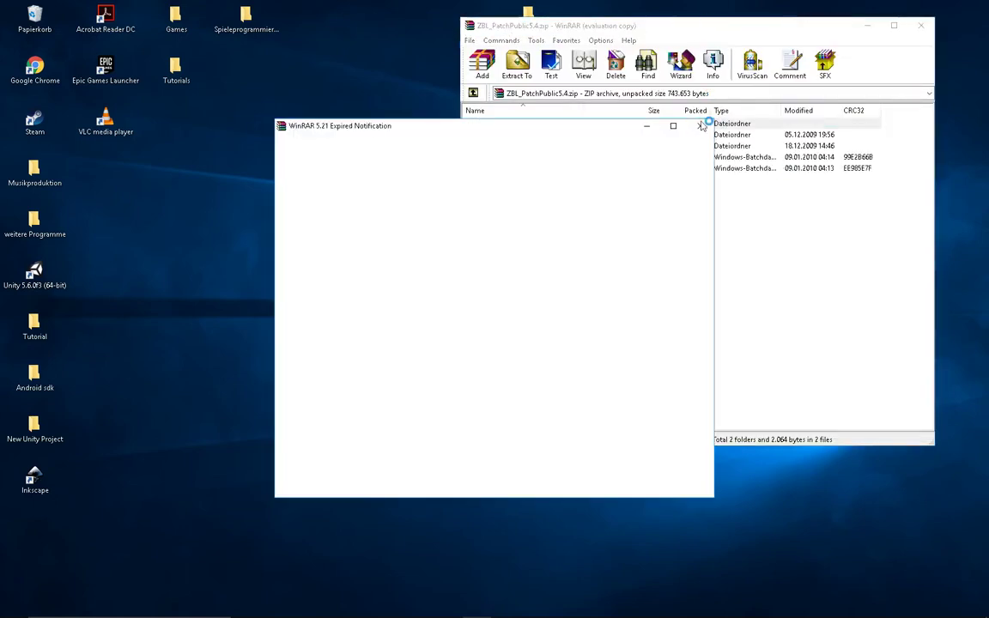
click(701, 126)
drag(588, 21, 728, 72)
Step: Open a new File Explorer window at C:\Programme (x86)
key(super+e)
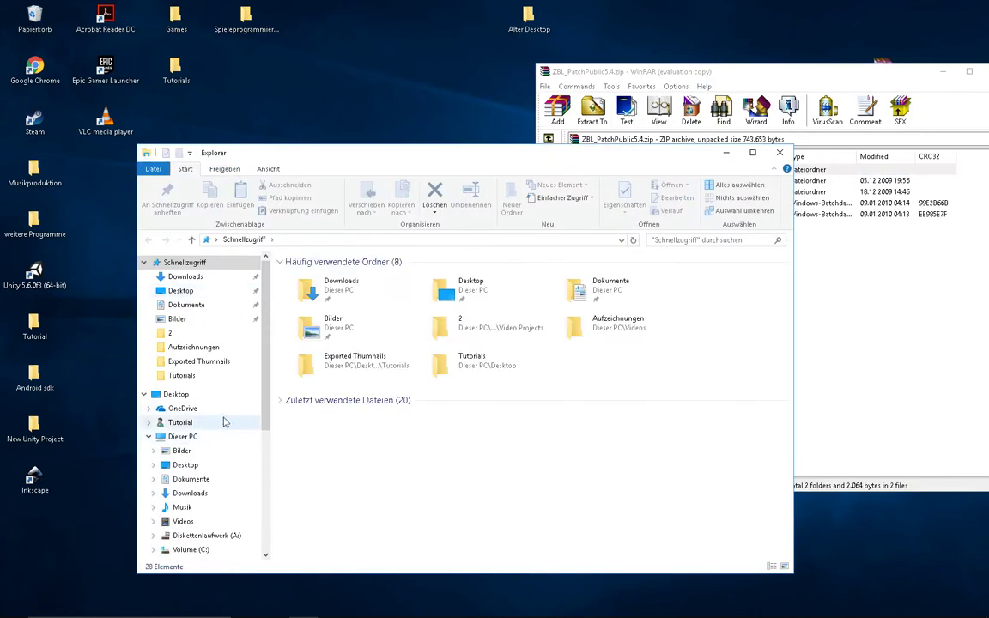
click(191, 437)
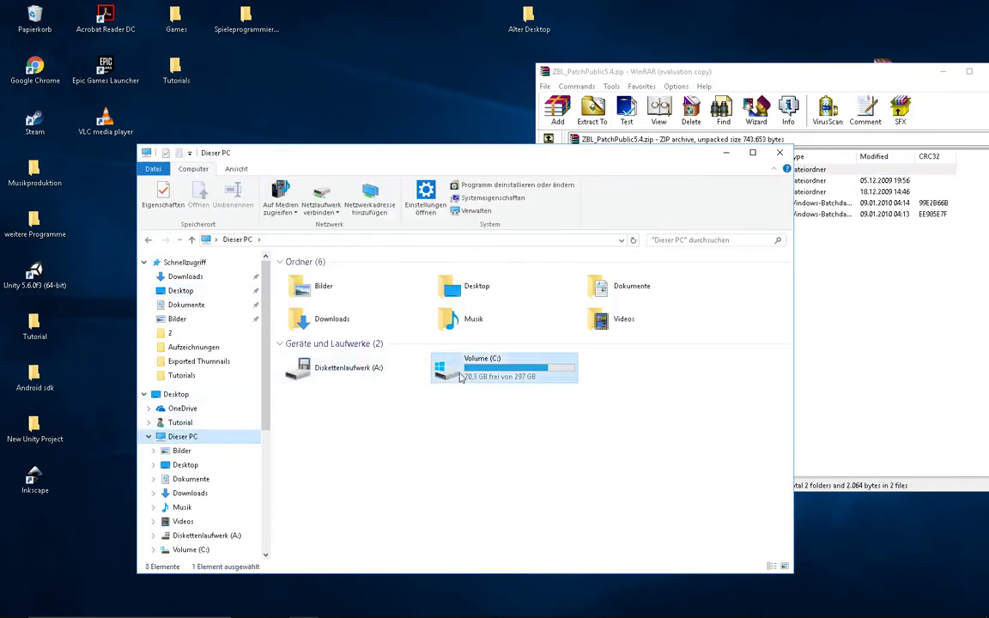
double_click(477, 368)
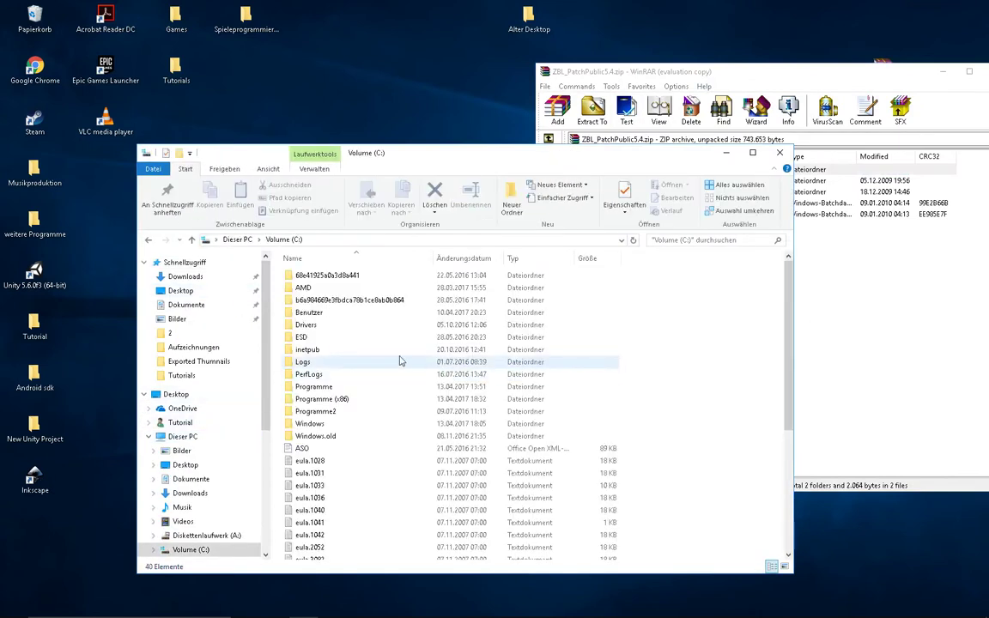
double_click(362, 399)
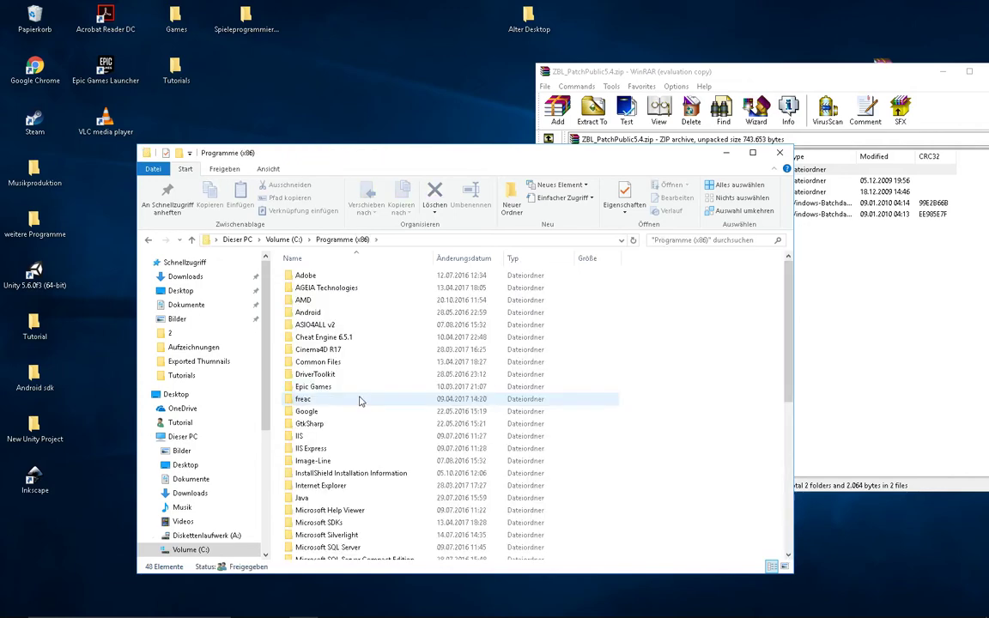
Step: Browse through Steam\steamapps\common to the Borderlands game folder
scroll(355, 413, down, 5)
key(s)
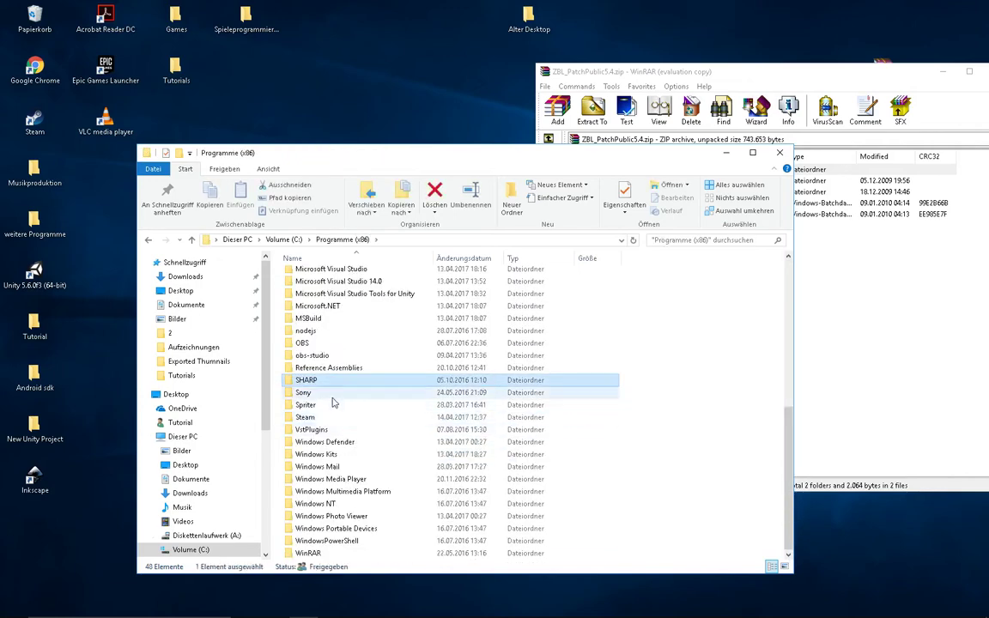
double_click(336, 416)
key(s)
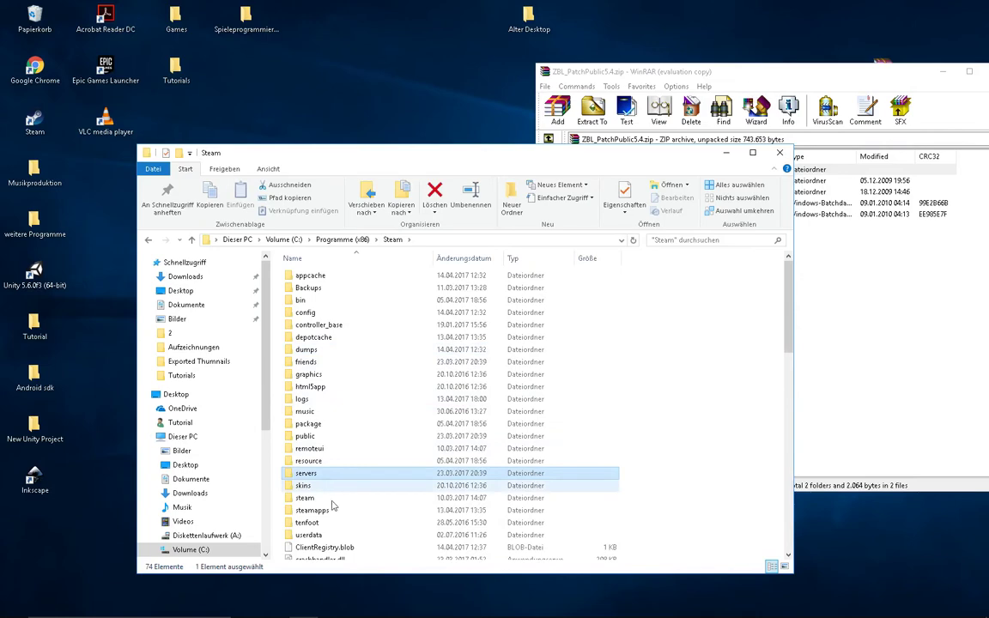
double_click(331, 512)
double_click(343, 275)
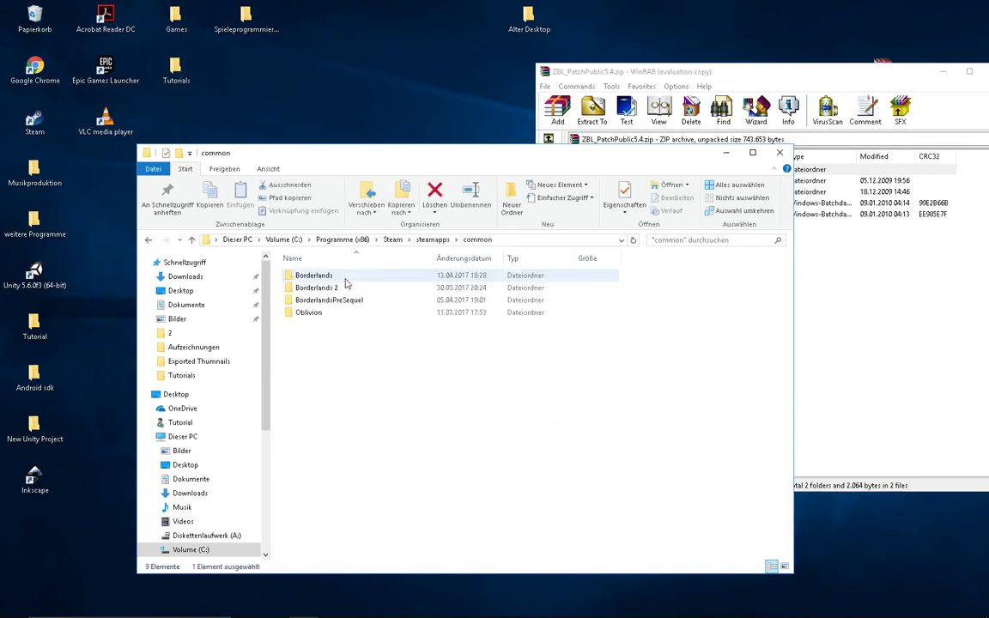
double_click(355, 279)
double_click(339, 279)
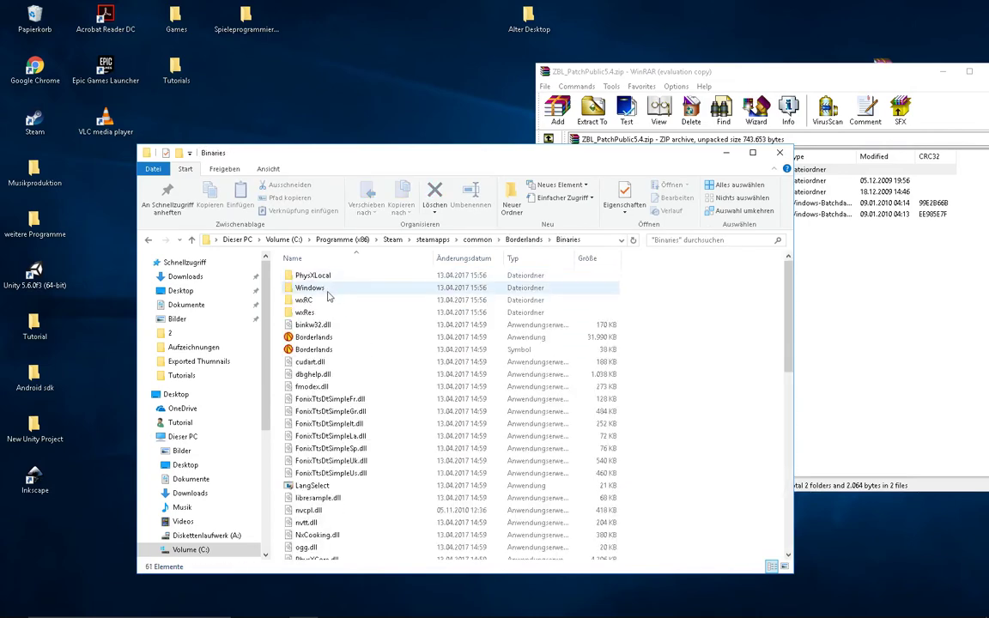
click(148, 239)
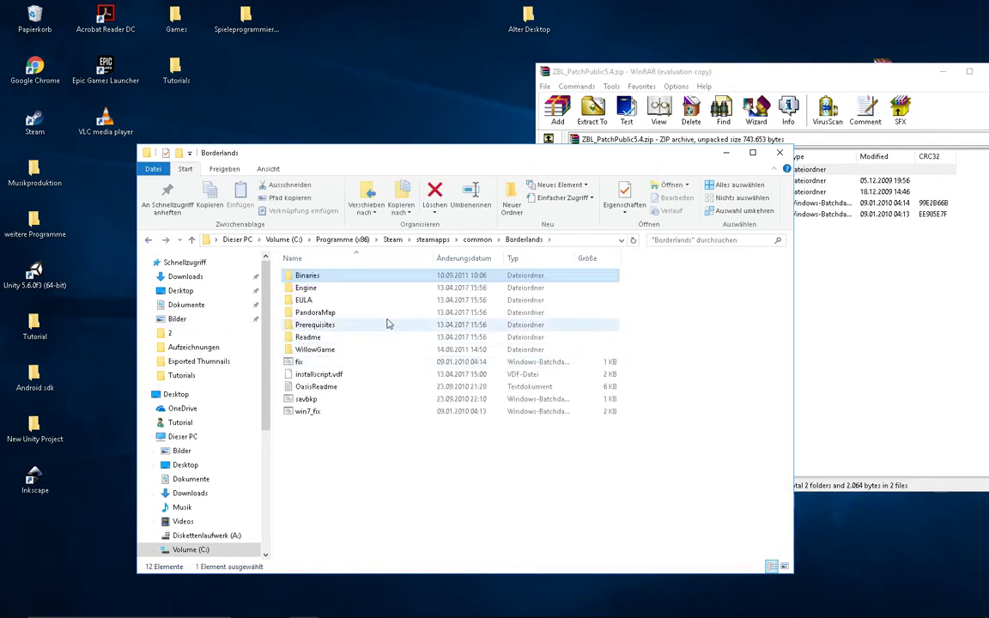
Step: Extract Binaries, WillowGame, fix.bat and win7_fix.bat from the ZBL archive into Borderlands, replacing files
click(580, 142)
drag(549, 266, 409, 467)
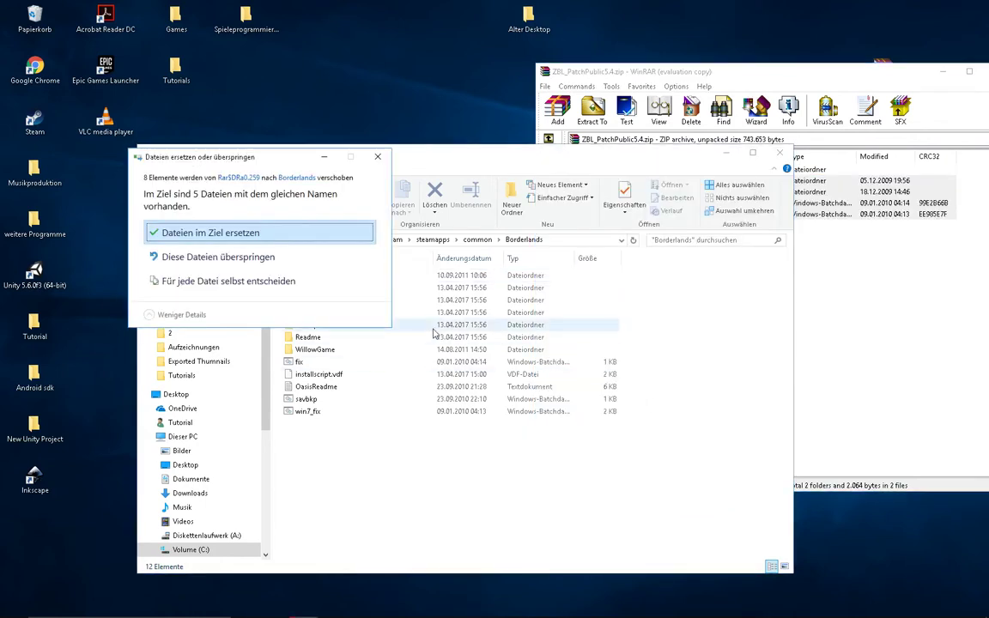
drag(284, 160, 320, 170)
click(284, 243)
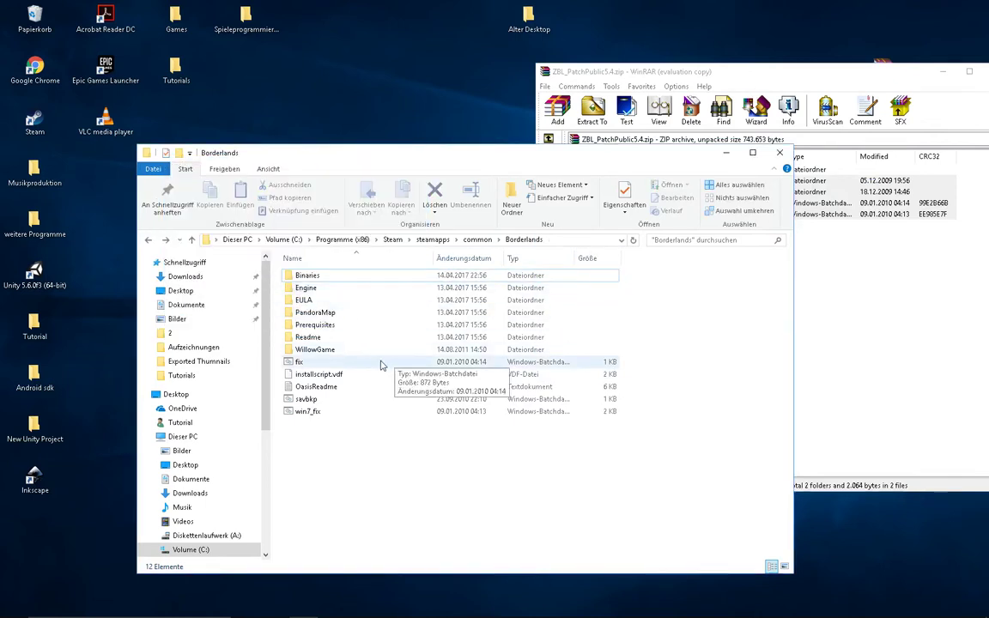
click(316, 363)
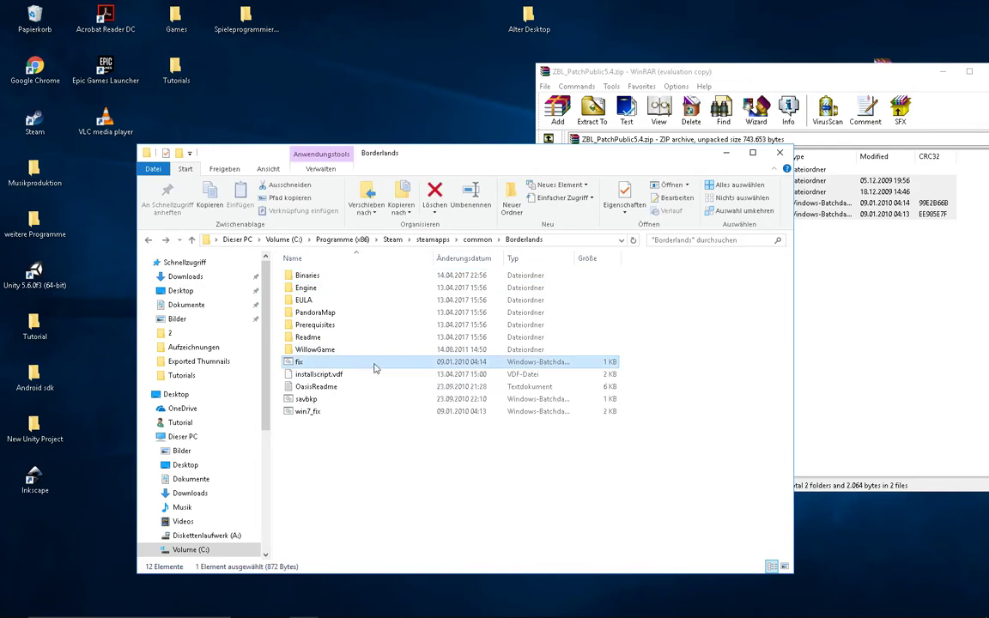
key(ctrl+a)
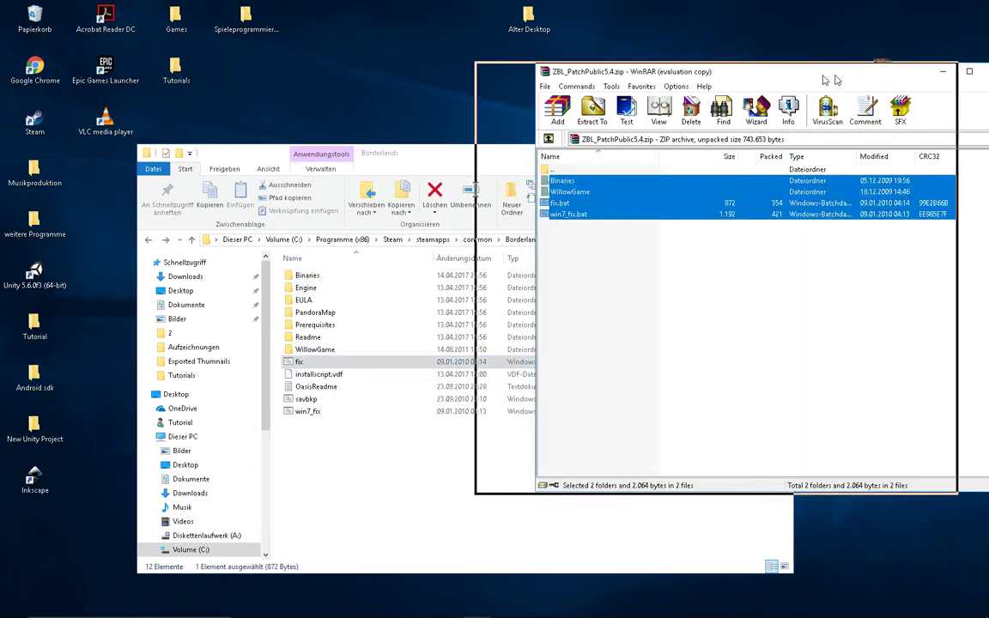
key(alt+F4)
Step: Run win7_fix.bat, allowing the unverified file, and close its console when finished
click(335, 414)
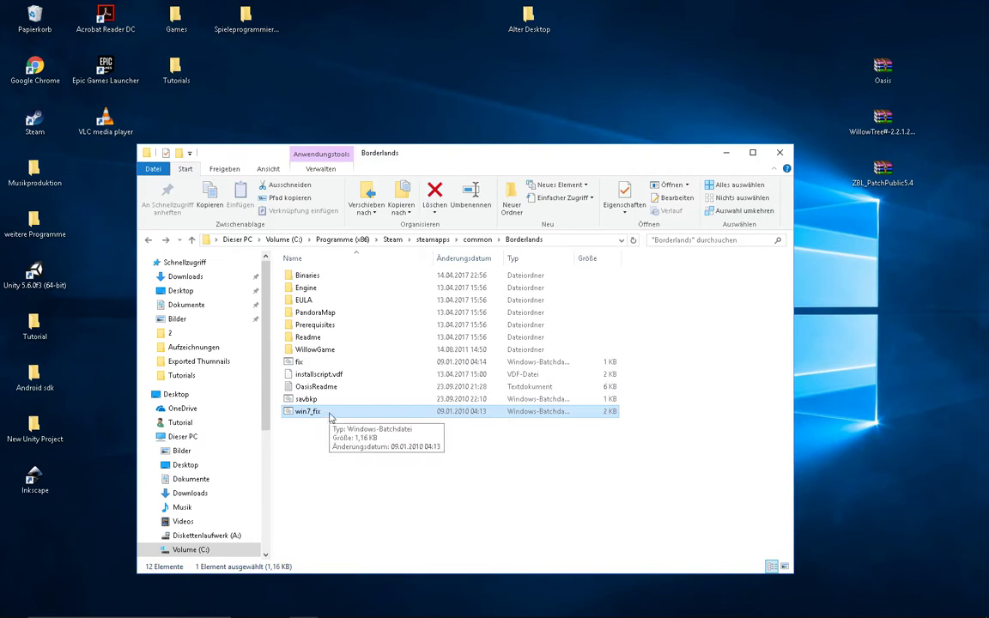
double_click(335, 415)
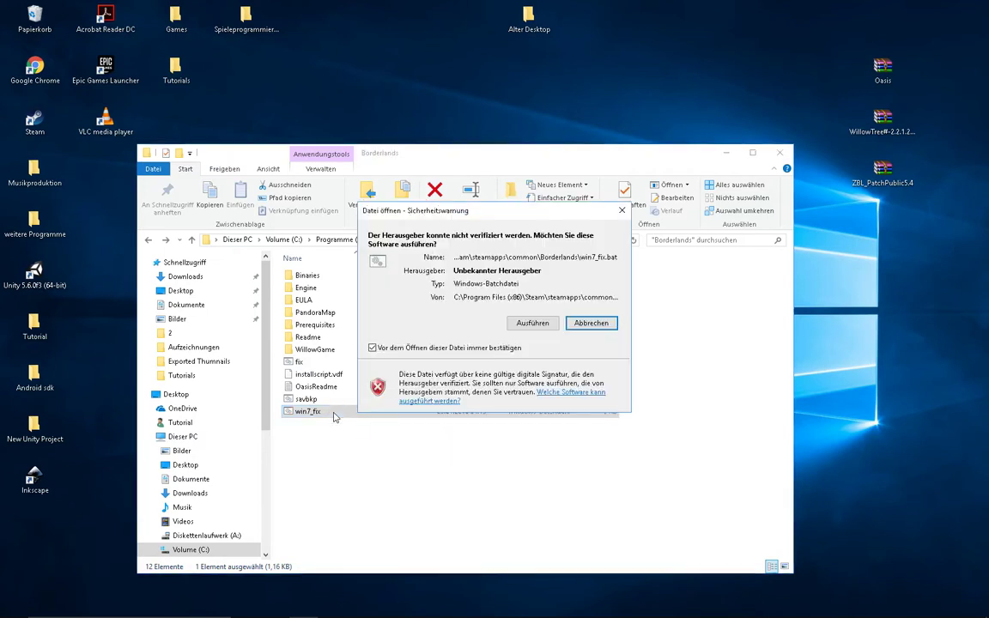
click(530, 323)
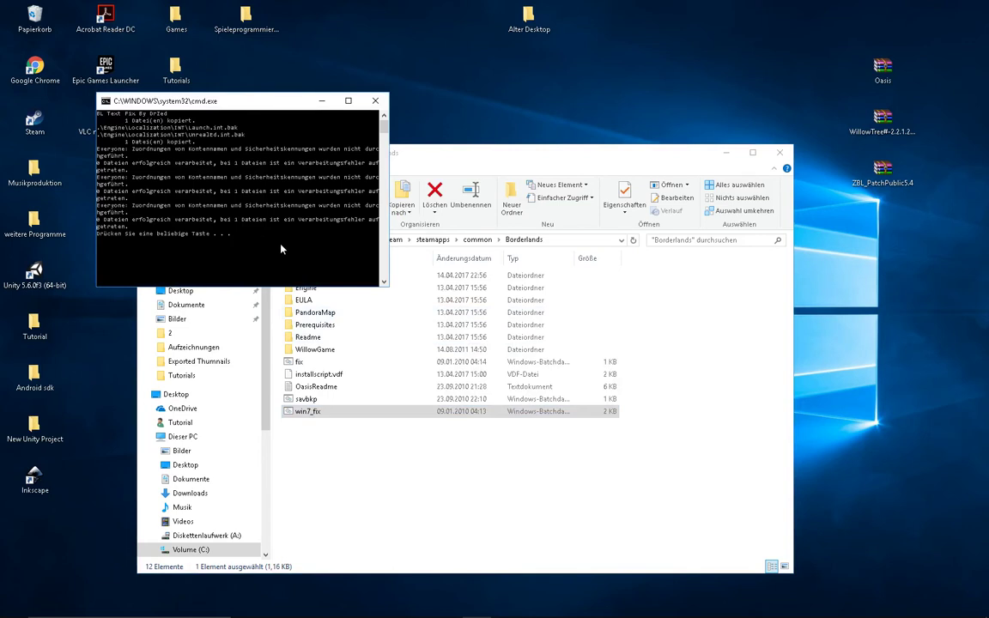
key(Return)
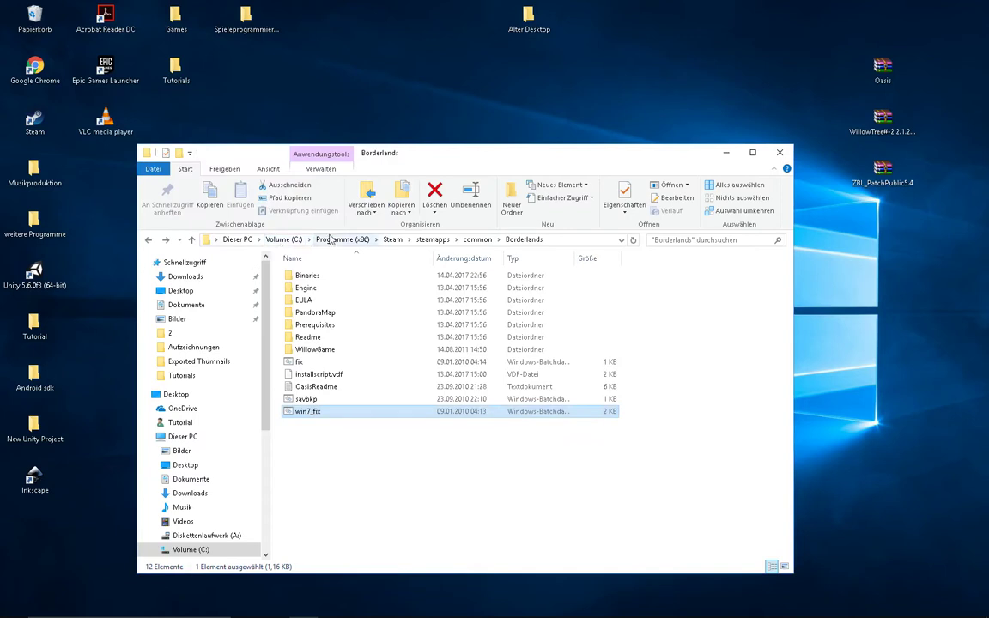
Step: Extract both entries of the Oasis archive onto the desktop
double_click(883, 69)
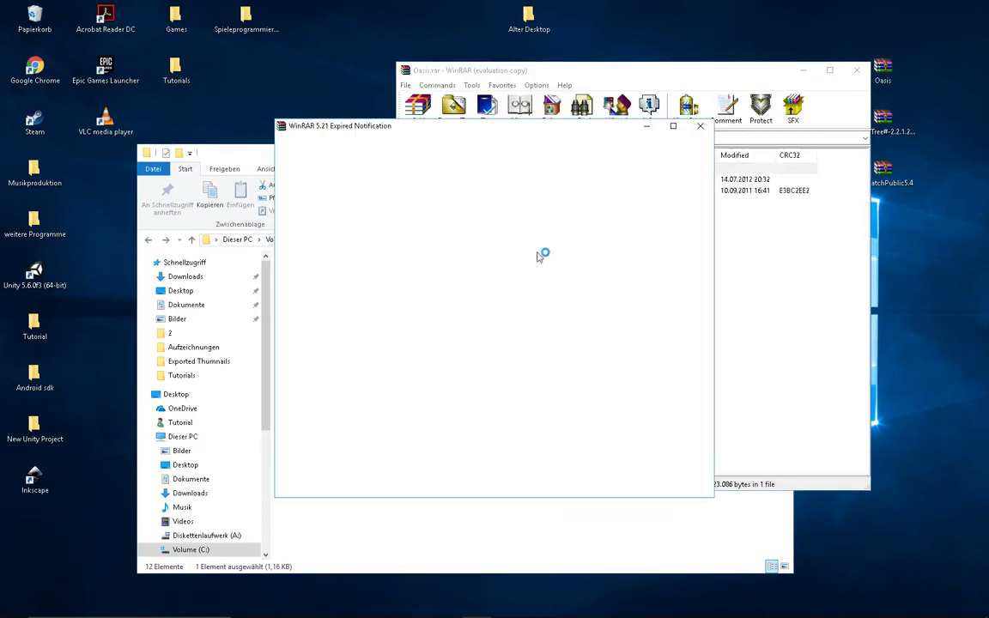
click(701, 127)
drag(574, 208, 837, 38)
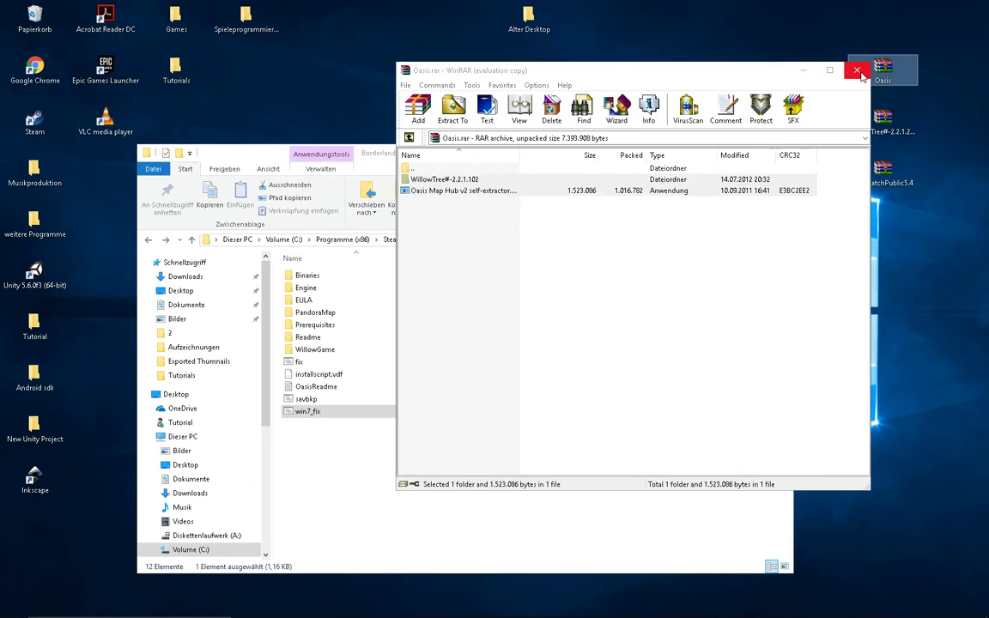
click(859, 71)
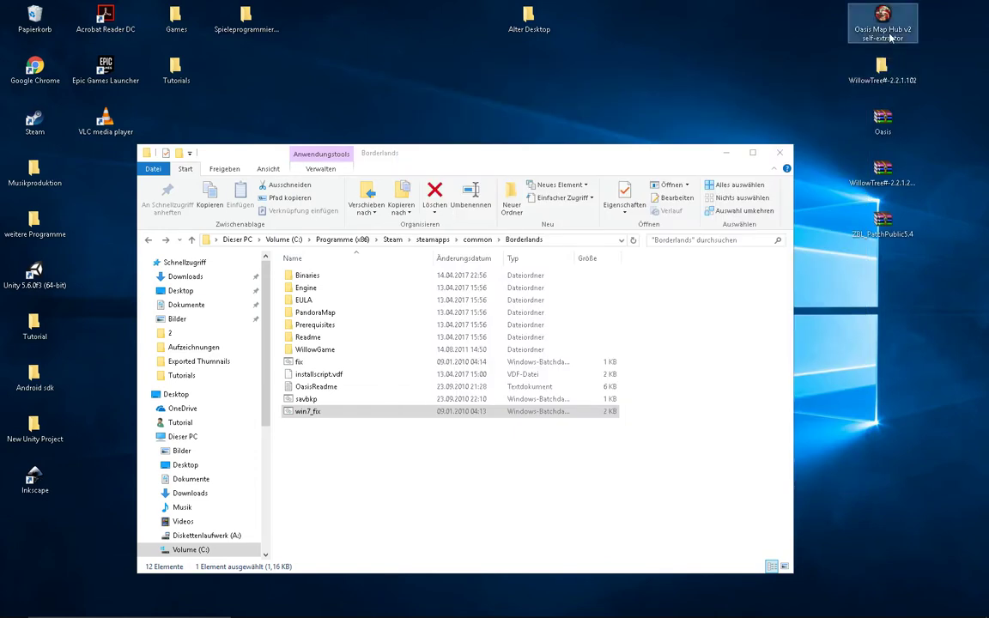
Step: Launch the Oasis Map Hub v2 self-extractor and browse down to C:\Programme (x86)
double_click(884, 21)
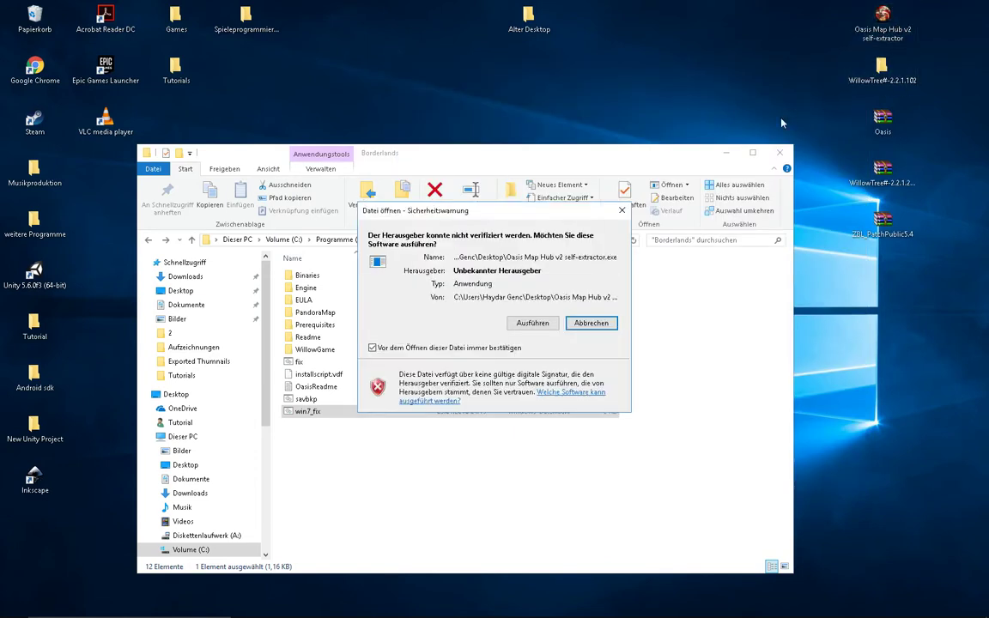
click(533, 324)
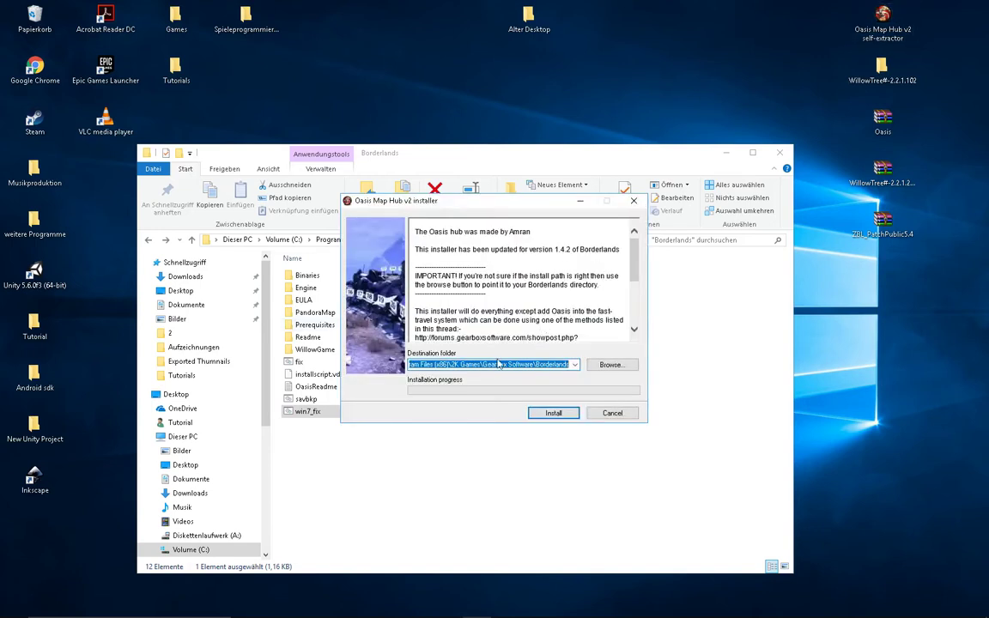
click(591, 367)
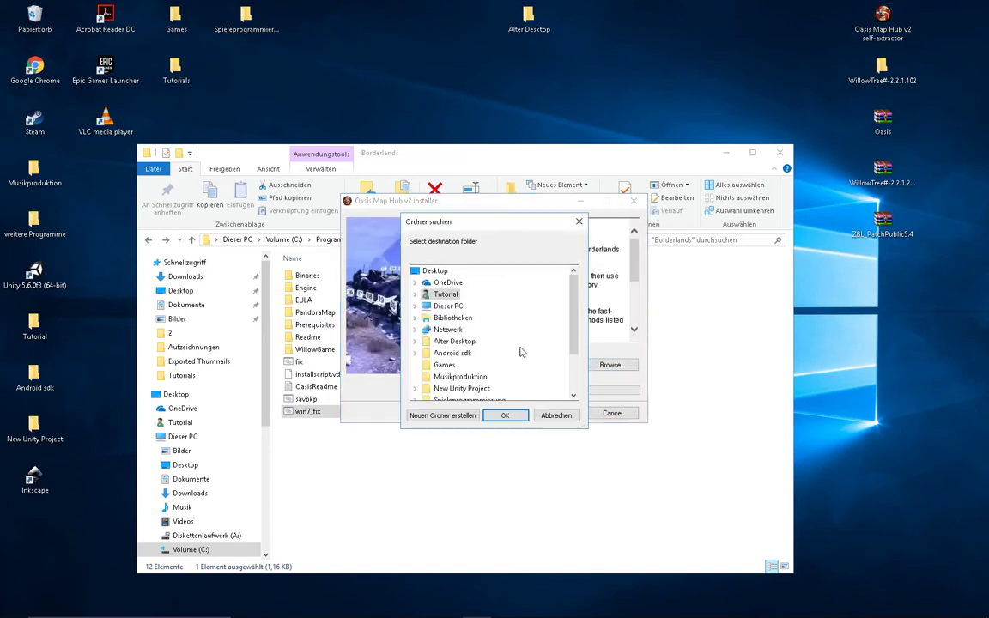
click(416, 305)
scroll(390, 309, down, 1)
click(427, 354)
scroll(436, 354, down, 1)
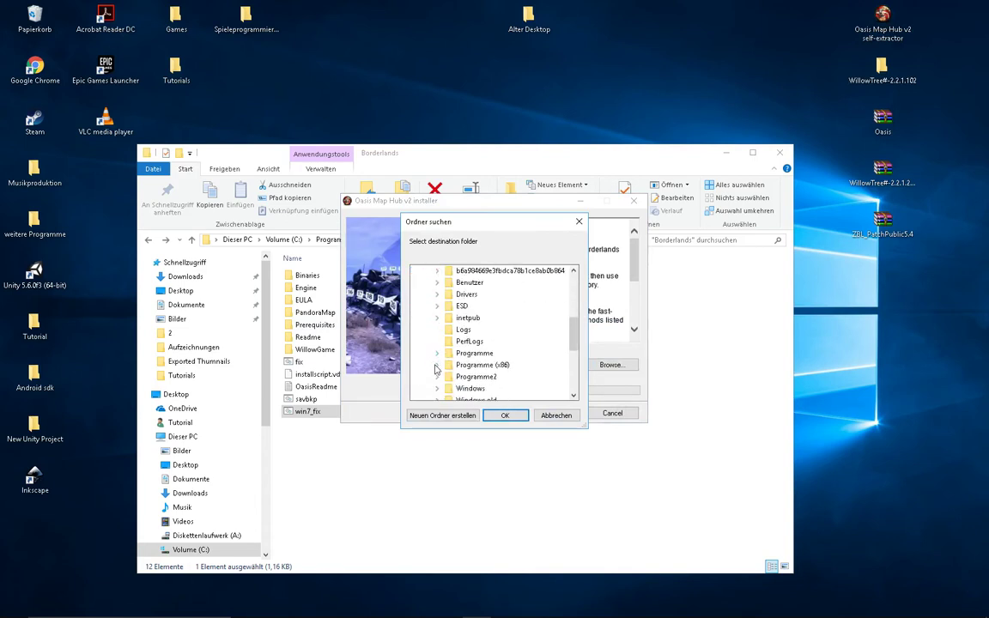
click(437, 365)
Step: Set the install destination to Steam\steamapps\common\Borderlands
scroll(461, 371, down, 1)
scroll(461, 371, up, 5)
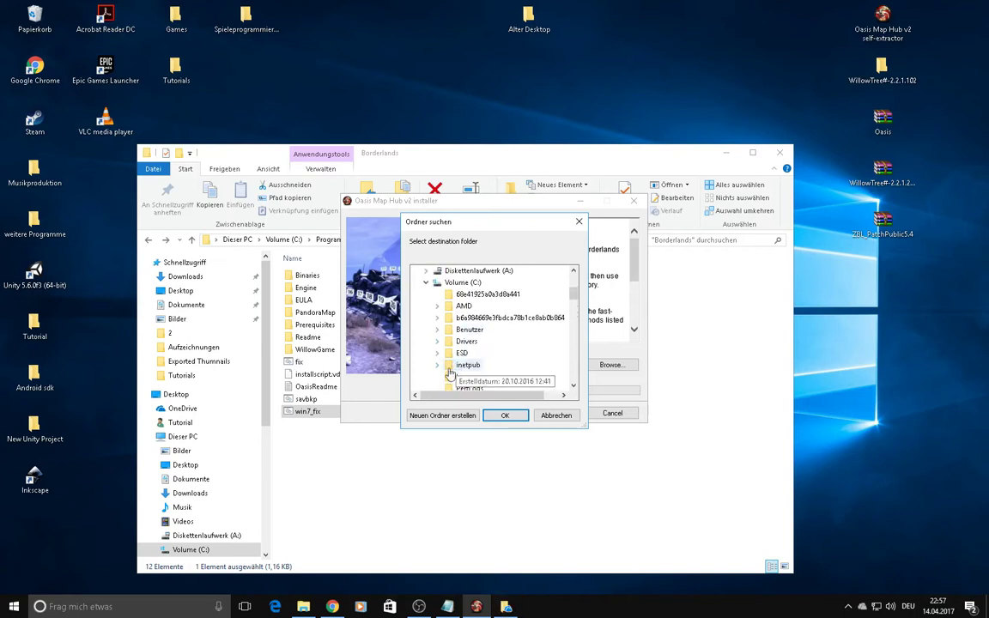
scroll(450, 372, down, 5)
scroll(507, 383, down, 5)
scroll(472, 378, down, 3)
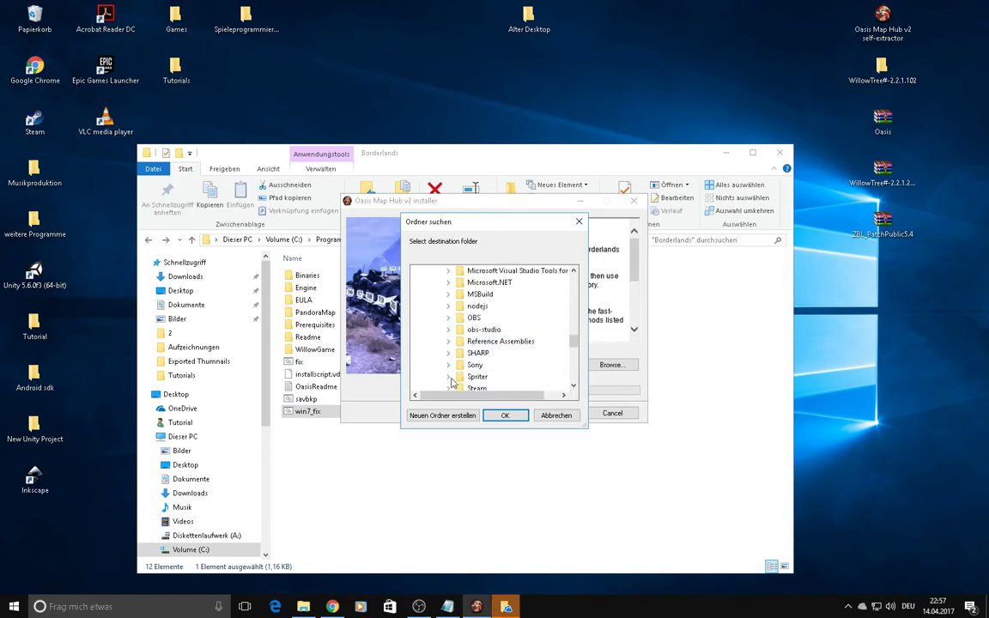
click(449, 389)
scroll(466, 332, down, 5)
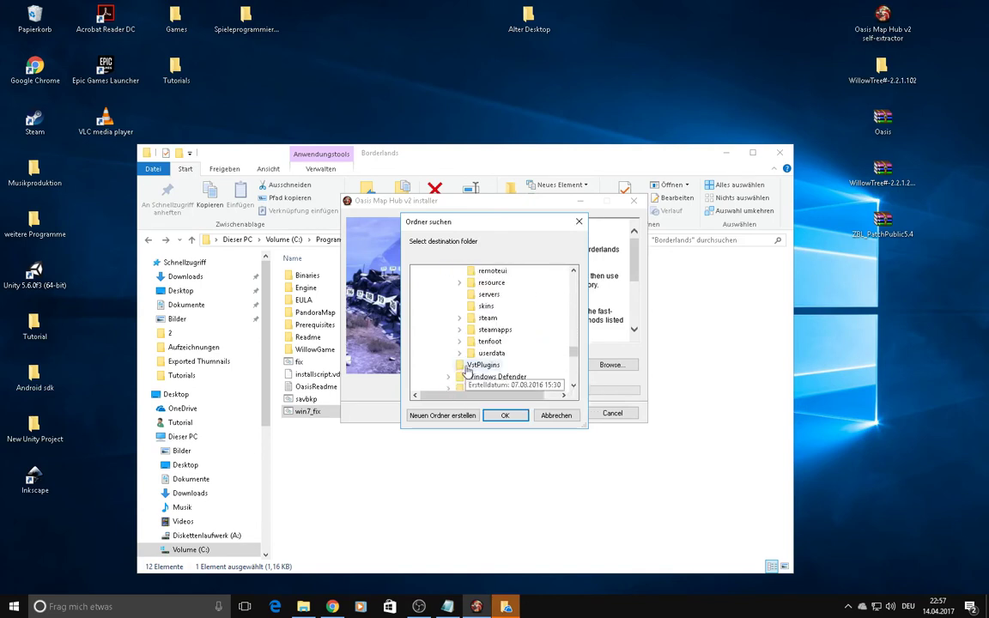
click(464, 331)
click(471, 341)
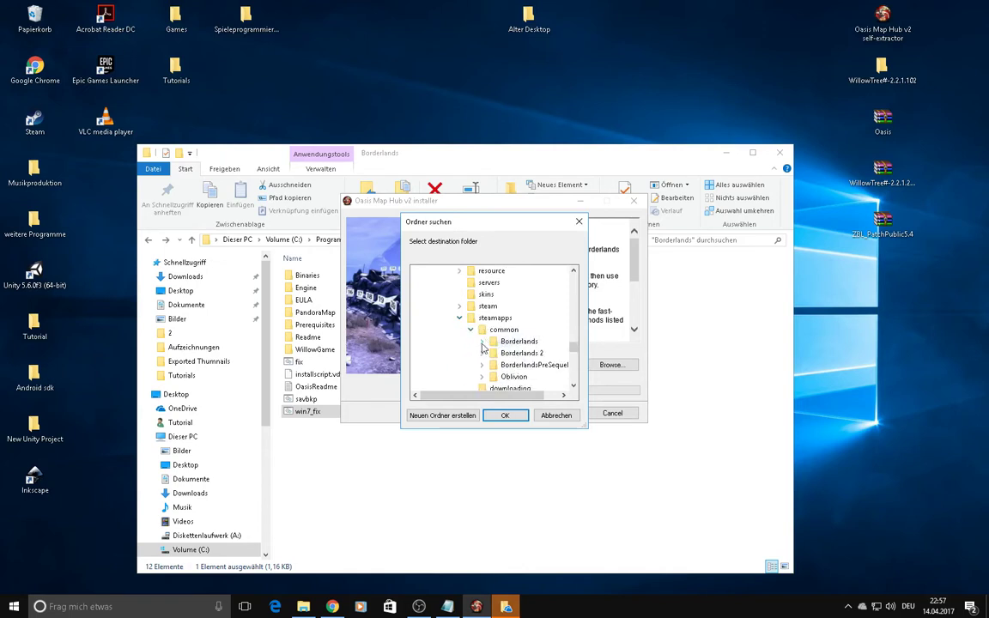
click(484, 345)
click(519, 293)
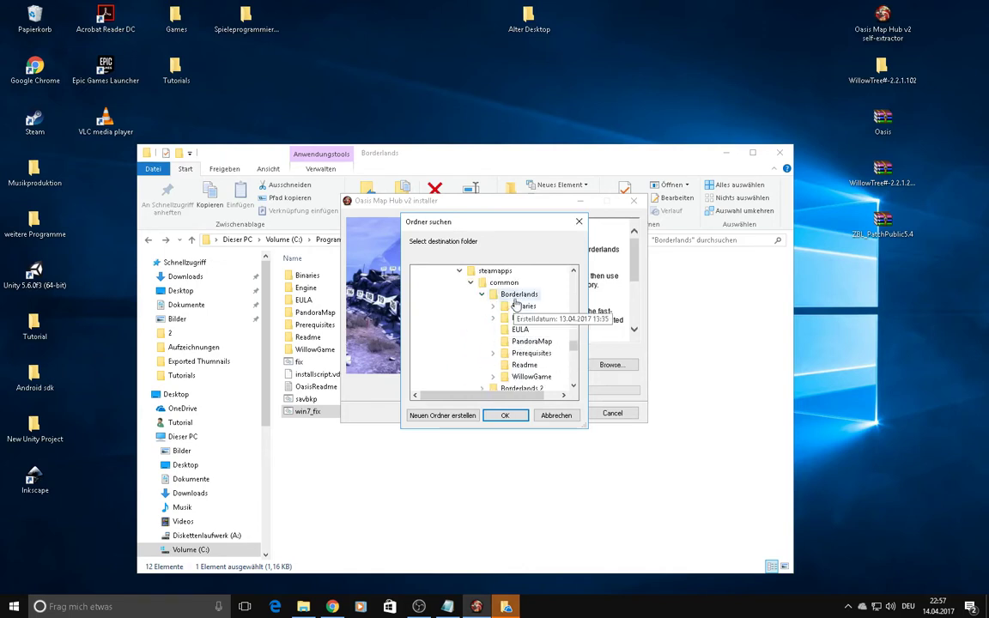
click(506, 416)
Step: Install Oasis Map Hub and answer 'j' to overwrite the backed-up profile file
click(554, 413)
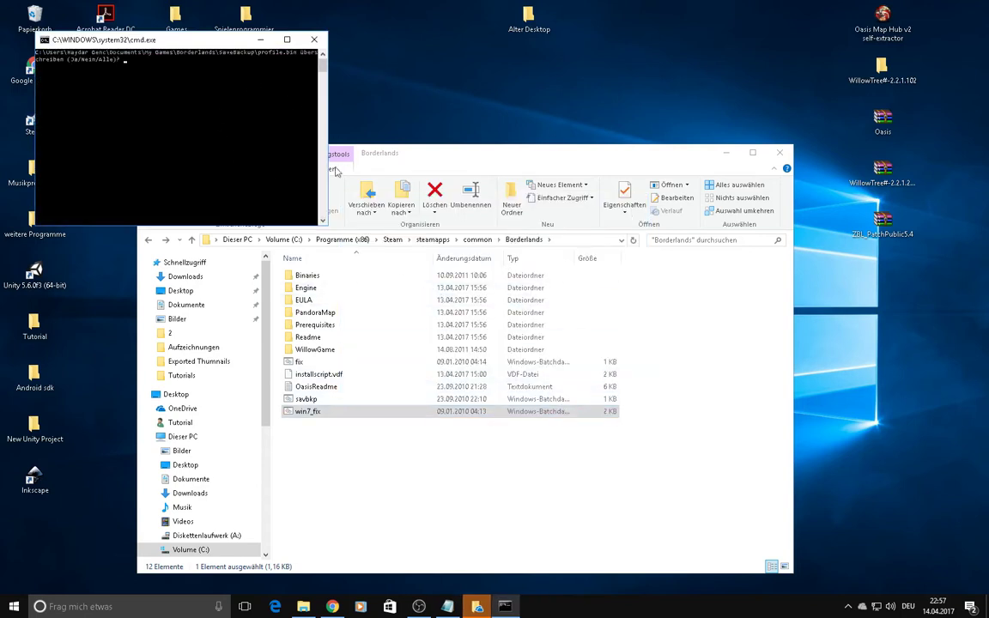
drag(329, 226, 509, 233)
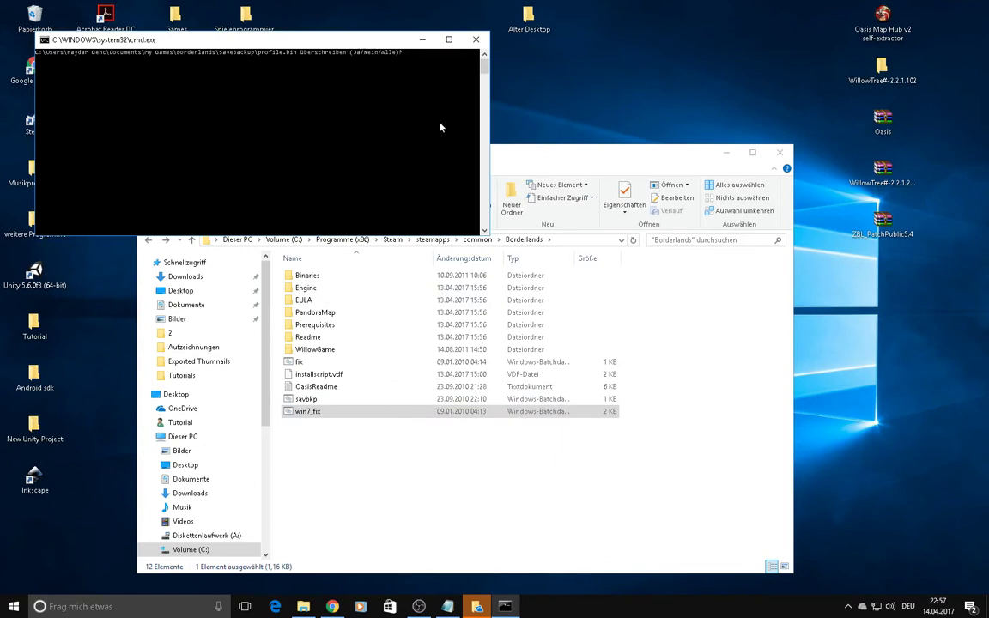
text(j)
key(Return)
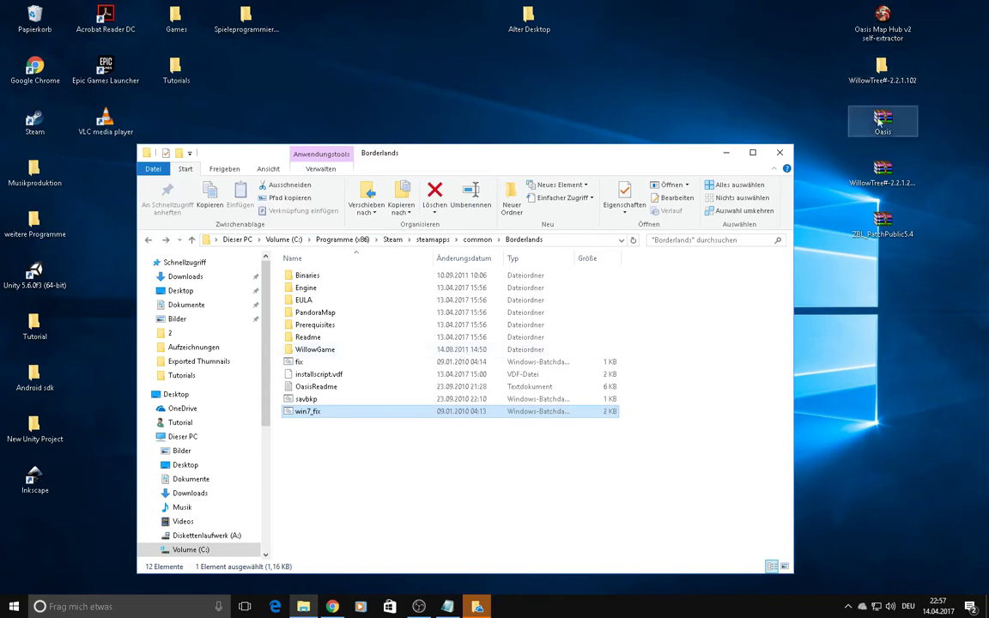
Step: Open the WillowTree#-2.2.1.102 desktop folder and run WillowTree#.exe past the security warning
click(903, 77)
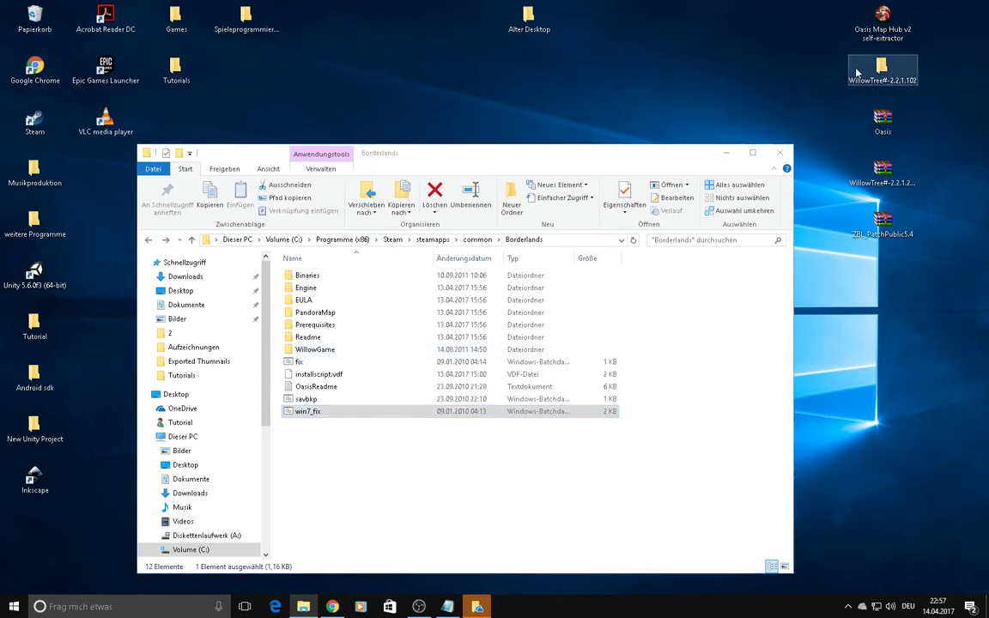
double_click(903, 77)
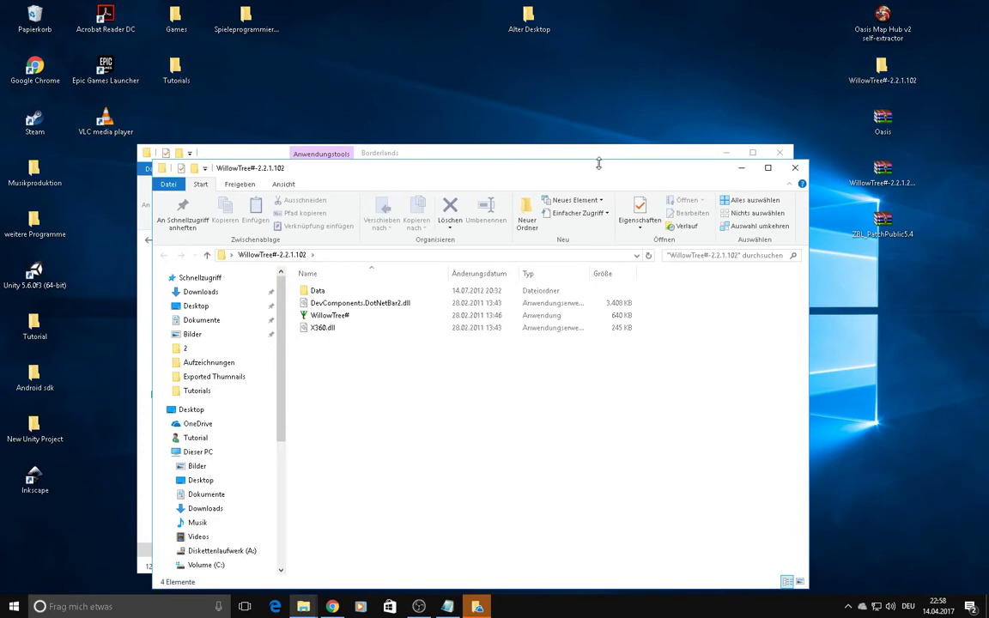
drag(598, 163, 656, 146)
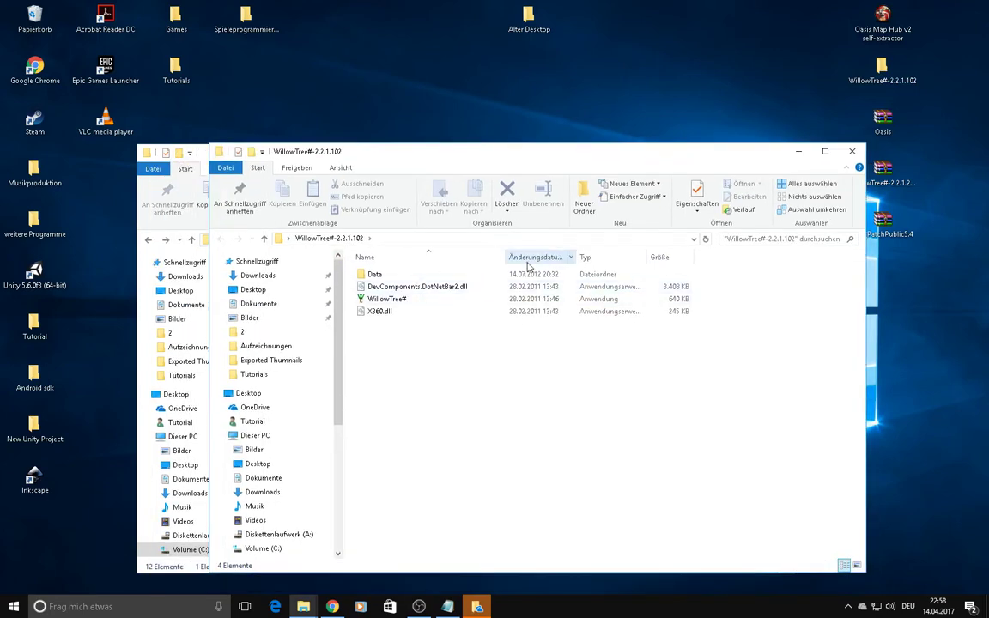
double_click(413, 299)
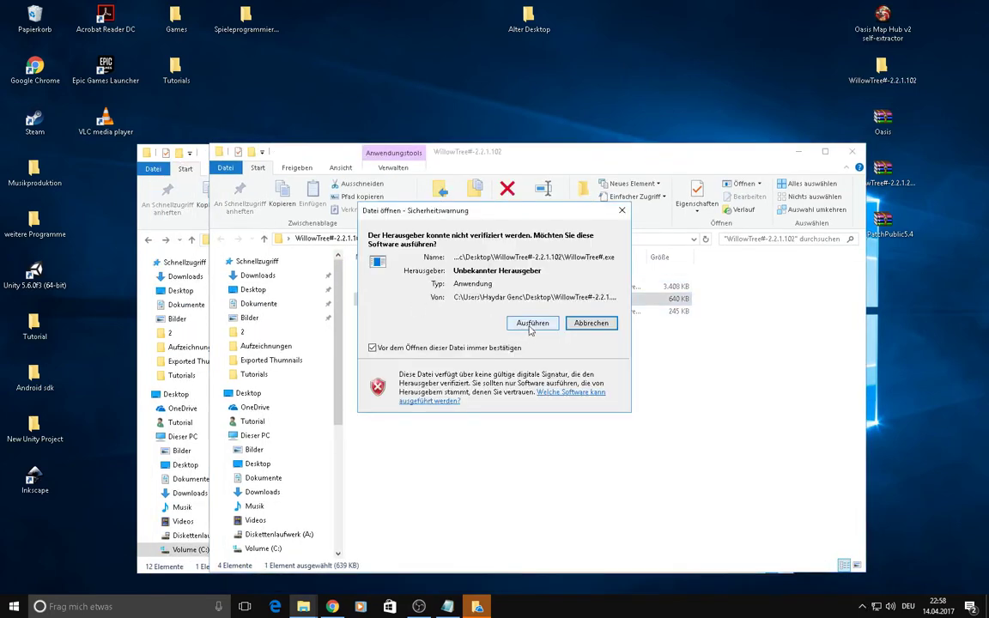
click(531, 331)
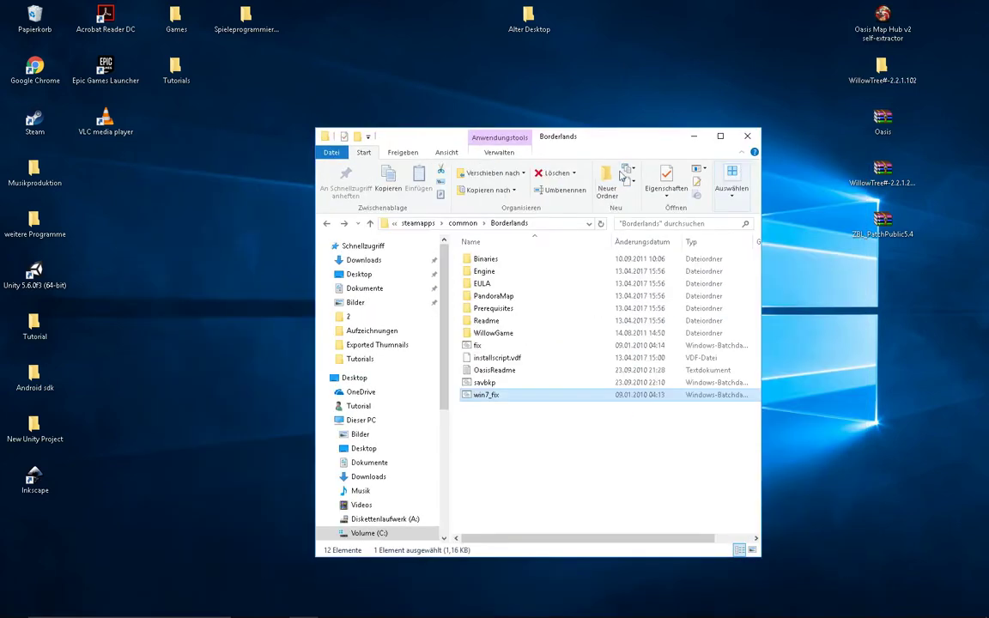
Step: Send Borderlands.exe from the Binaries folder to the desktop as a shortcut
double_click(522, 260)
scroll(506, 329, down, 1)
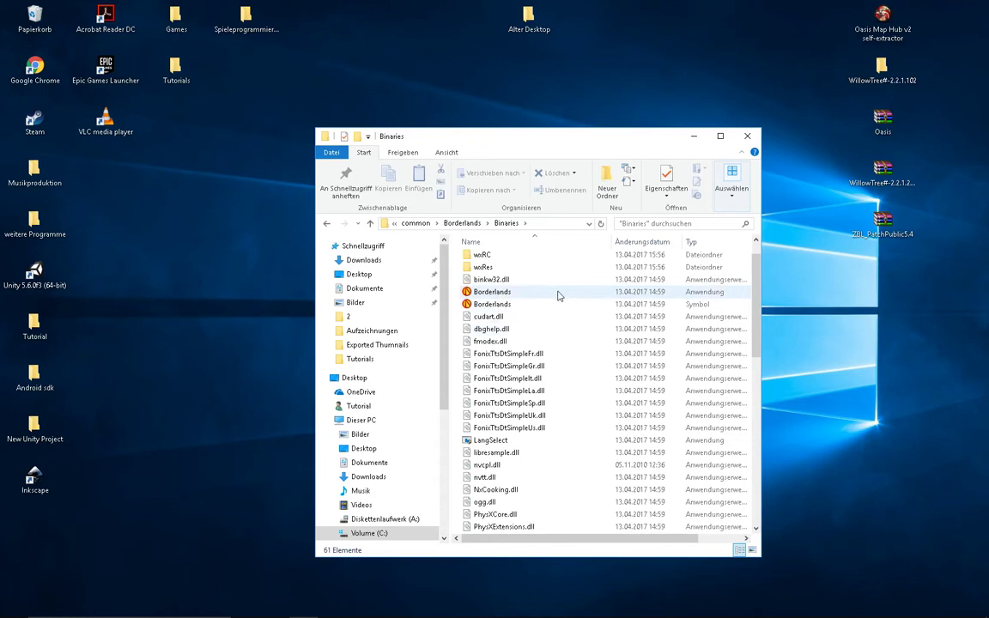
click(521, 294)
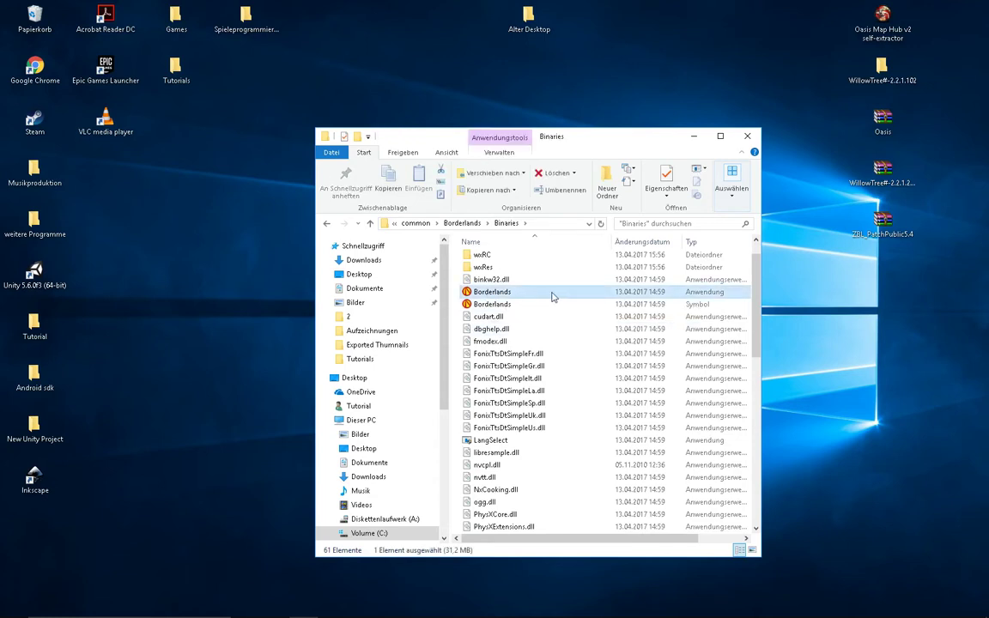
right_click(553, 294)
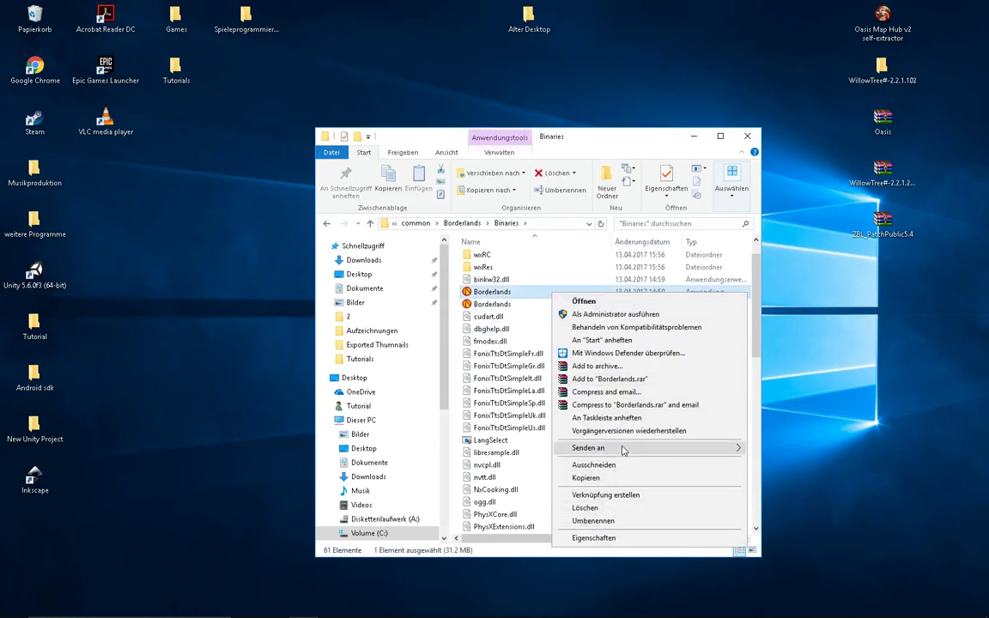
mouse_move(622, 448)
click(845, 459)
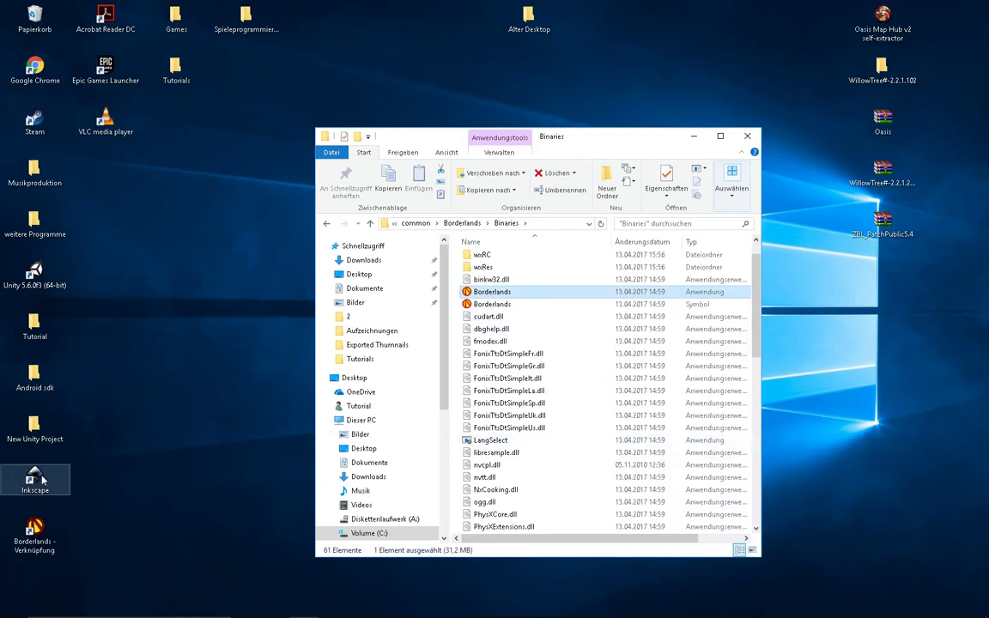
Step: Append -editor to the shortcut's Ziel target in its properties and save
click(47, 525)
right_click(47, 526)
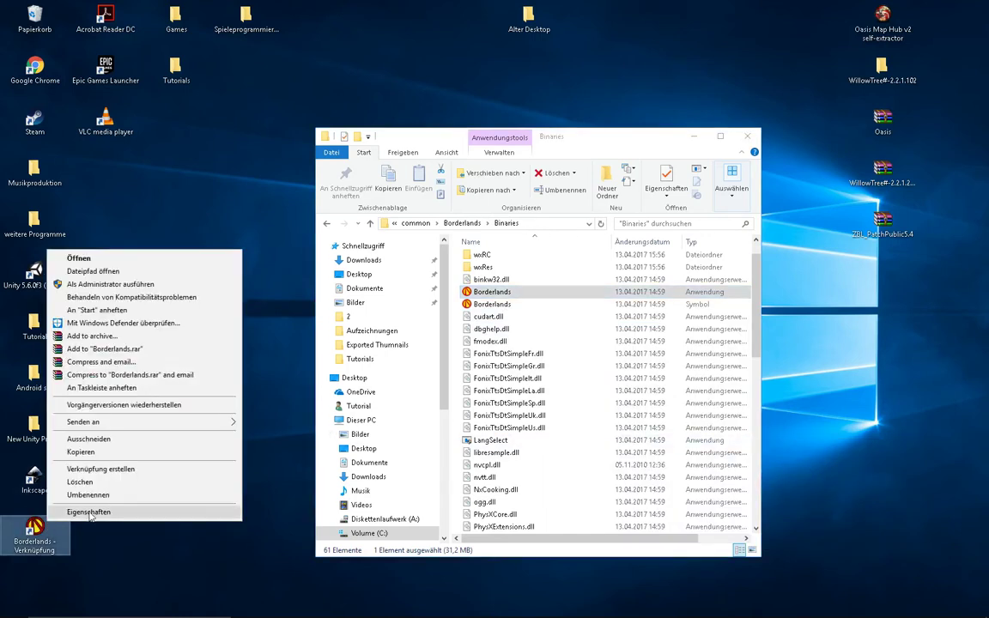
click(89, 512)
drag(134, 420, 160, 232)
click(205, 341)
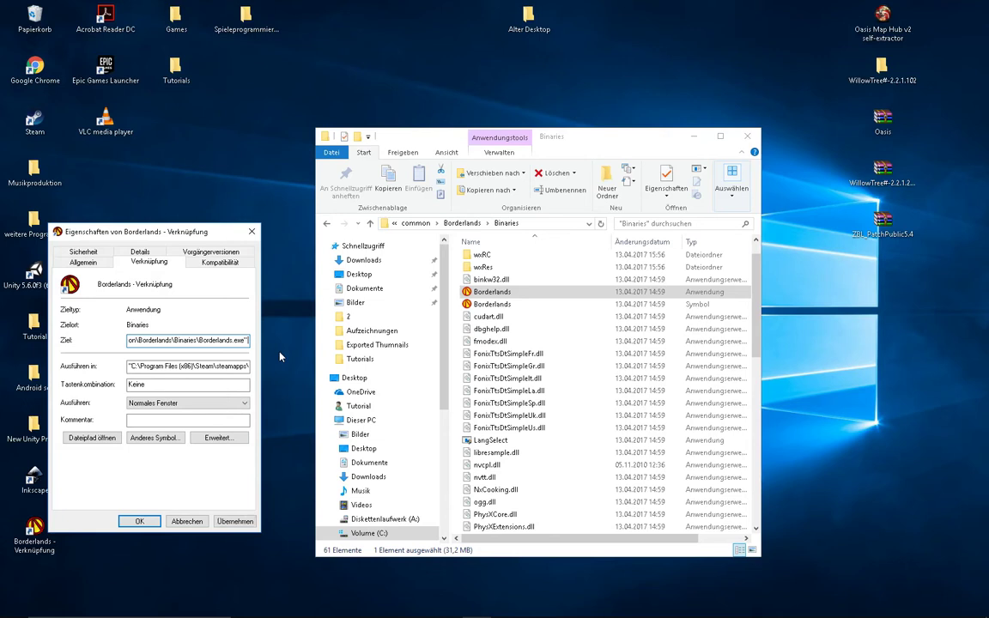
text(-editor)
click(235, 521)
click(144, 524)
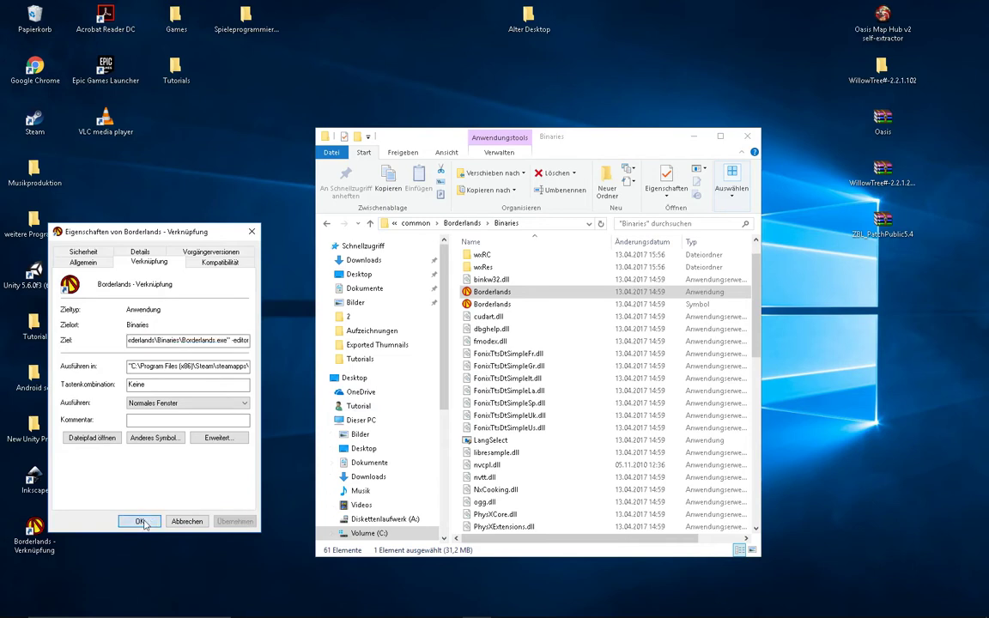
Step: Launch Unreal Editor from the edited shortcut, then close Explorer, Developer Events and the editor
double_click(47, 534)
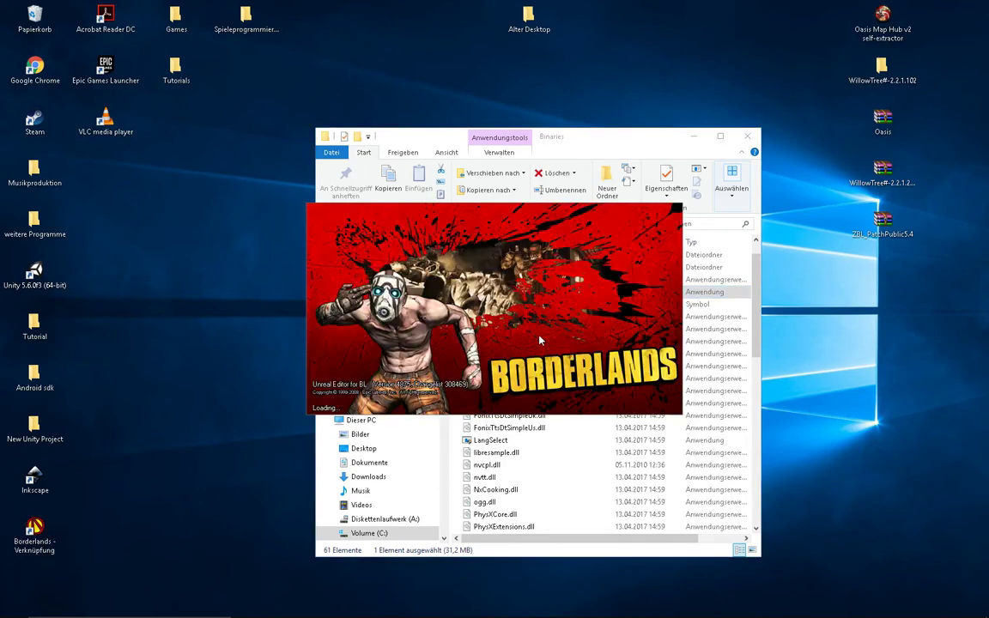
click(694, 136)
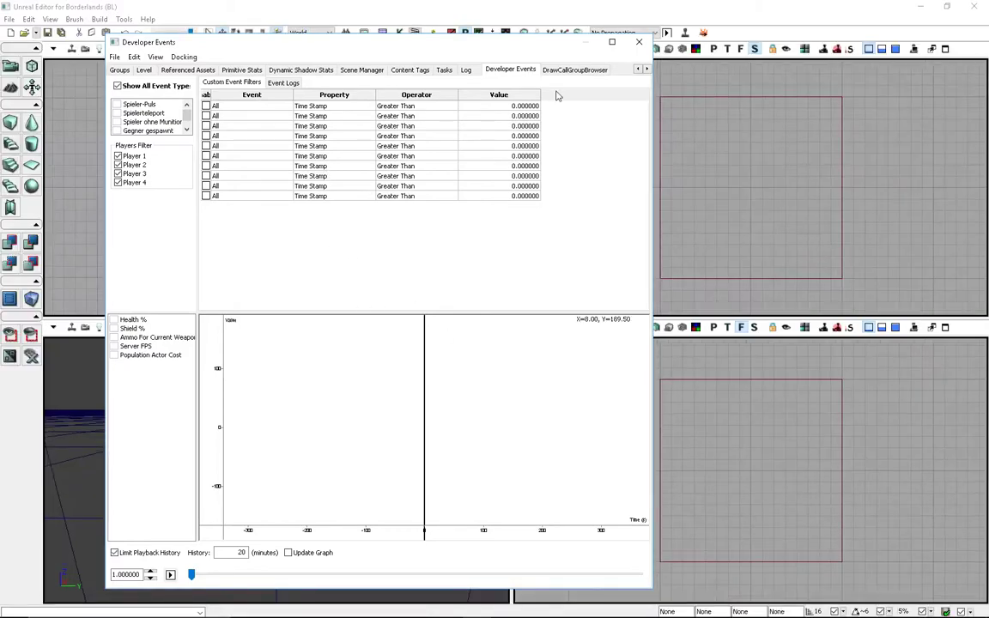
click(640, 43)
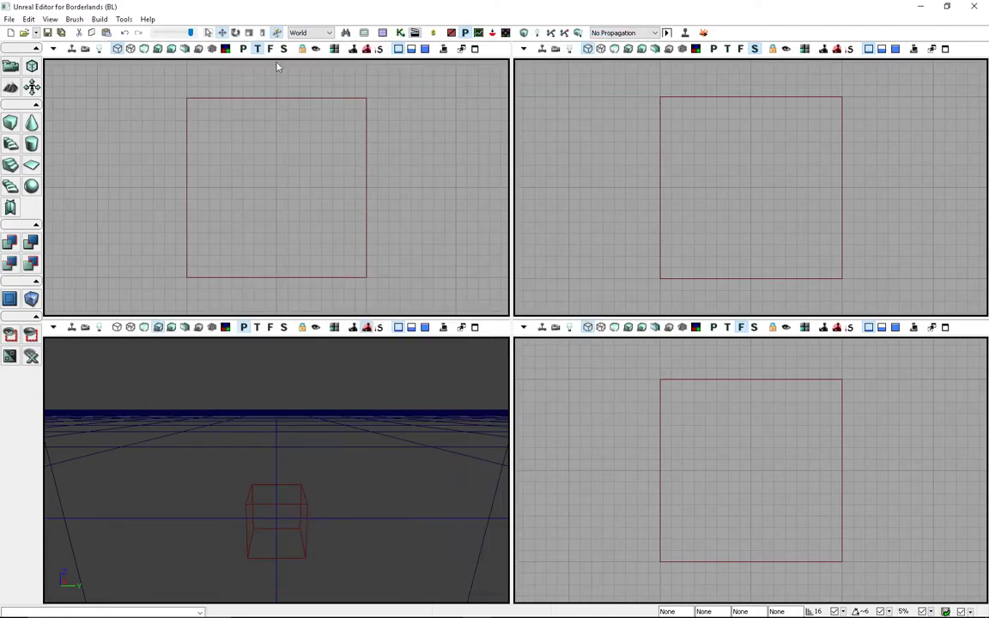
click(976, 7)
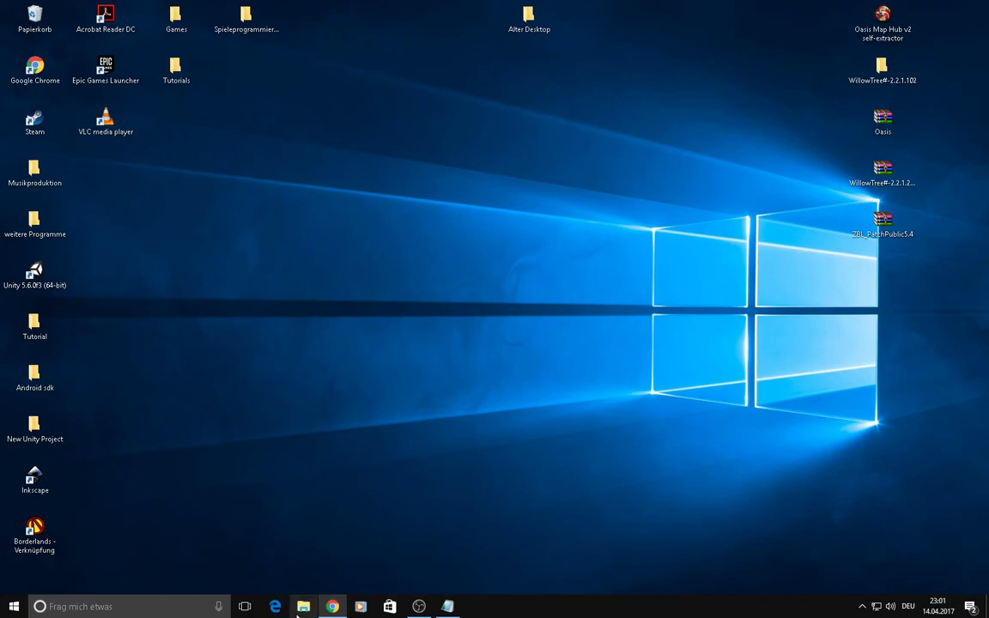
Step: Browse in a new Explorer window to C:\Programme (x86)\Steam\steamapps\common\Borderlands\Binaries
click(301, 606)
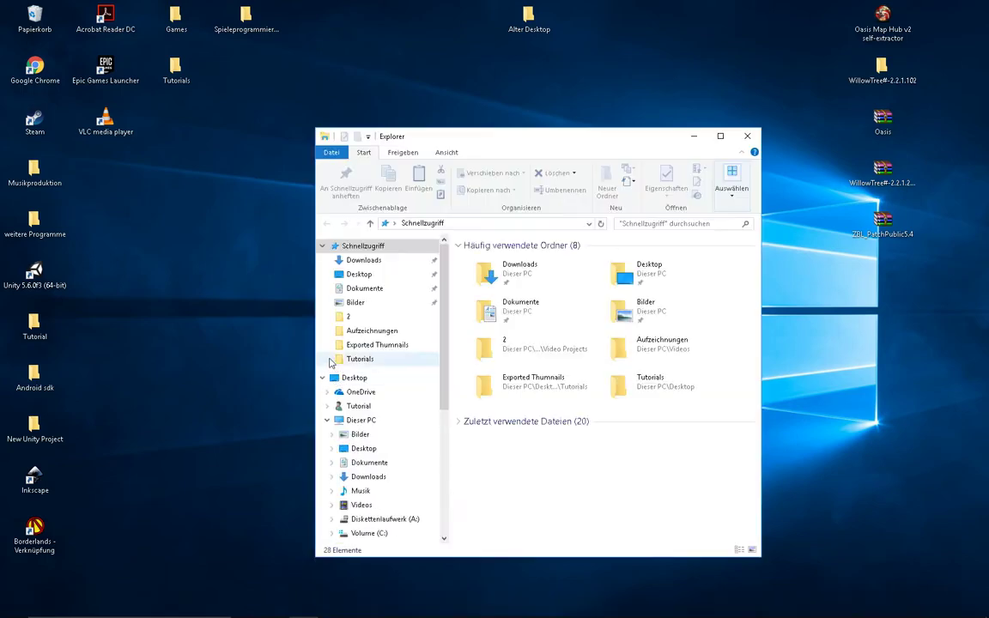
click(377, 422)
double_click(644, 382)
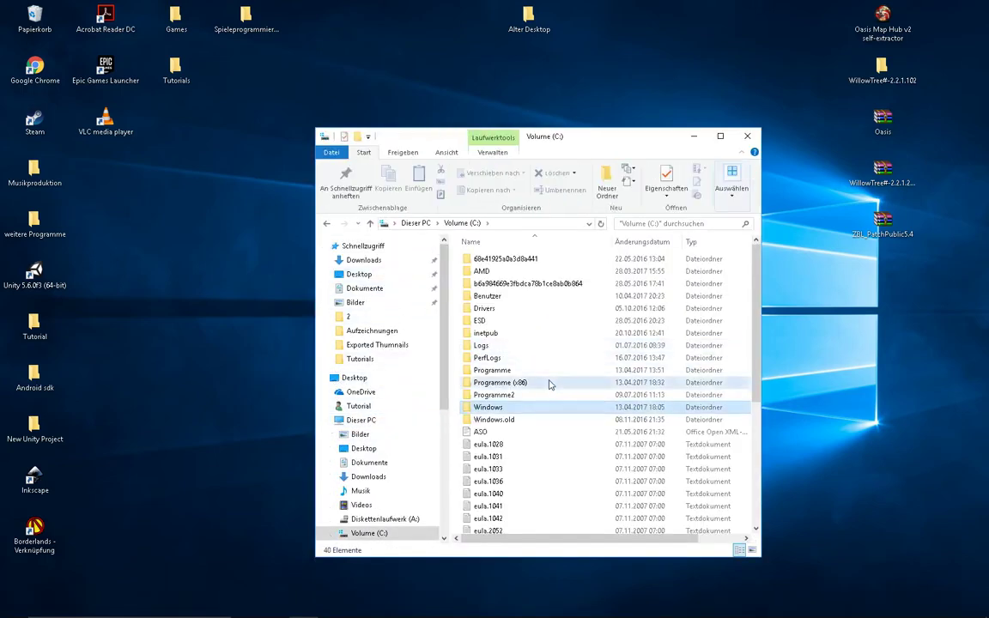
double_click(550, 384)
click(526, 375)
scroll(524, 403, down, 9)
click(515, 352)
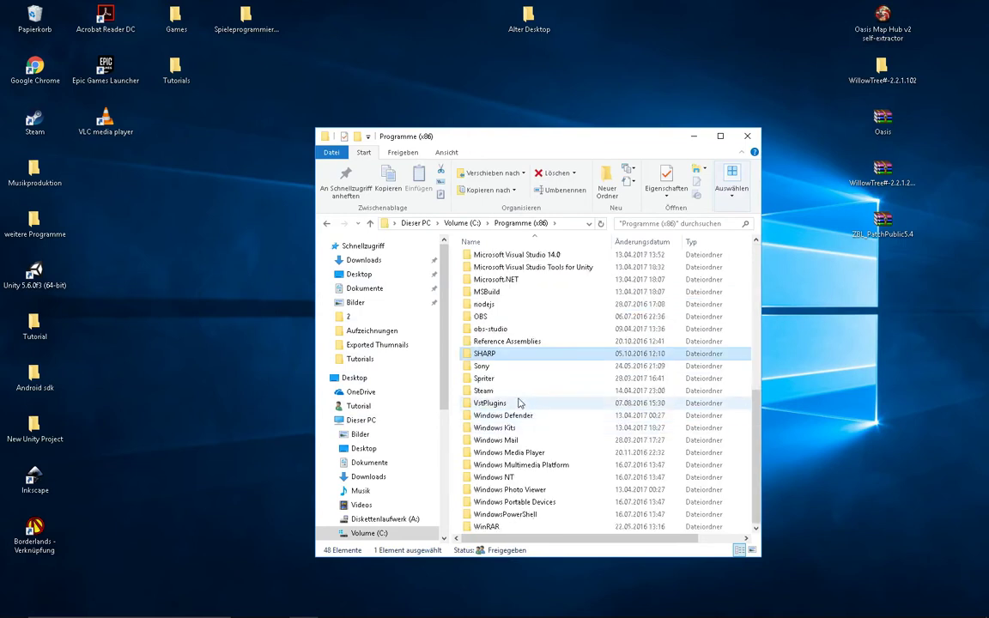
double_click(503, 391)
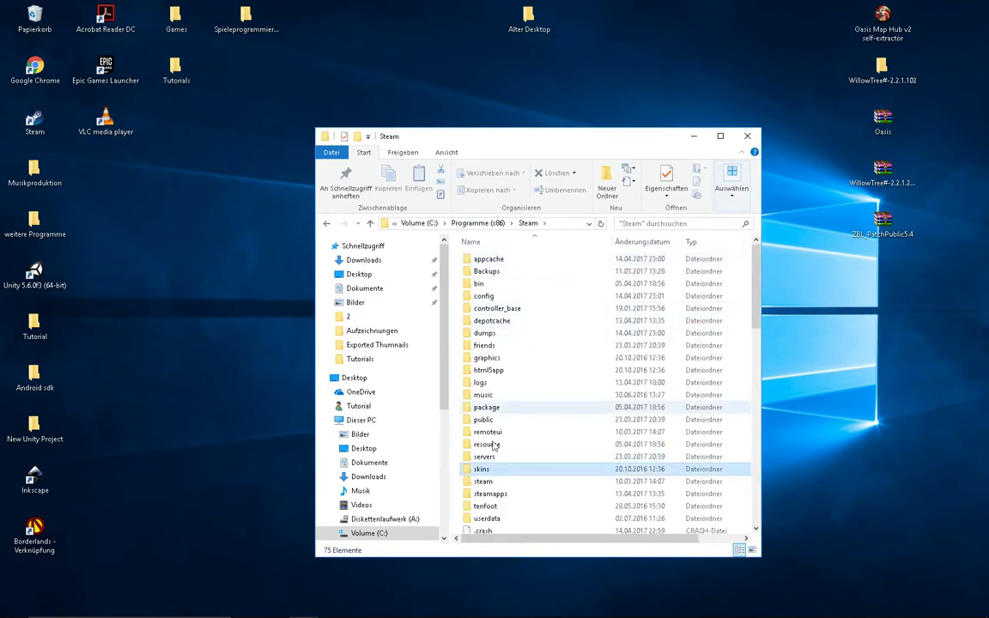
double_click(485, 494)
double_click(520, 260)
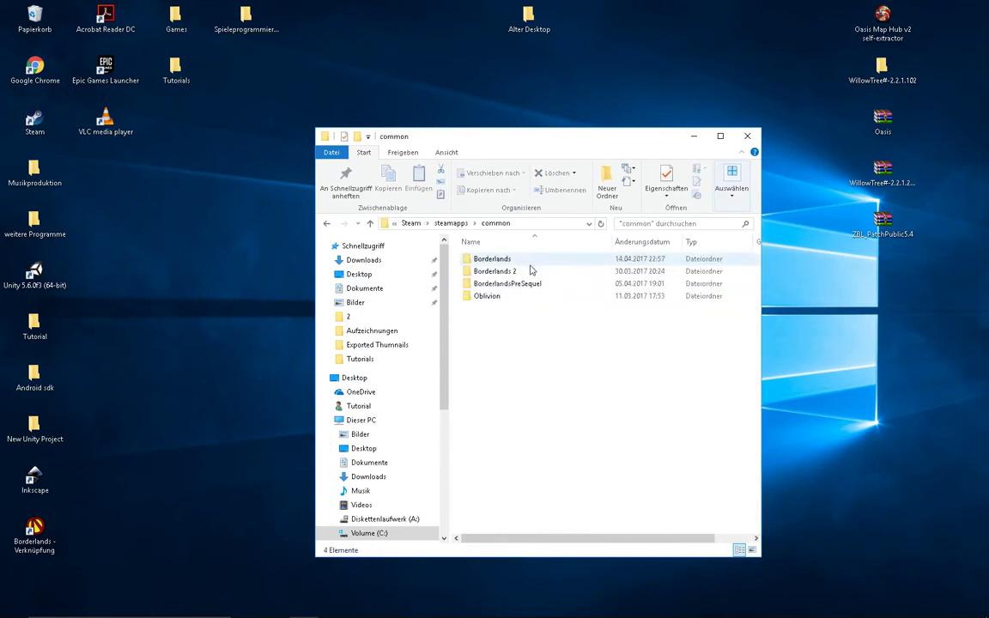
double_click(539, 260)
double_click(537, 259)
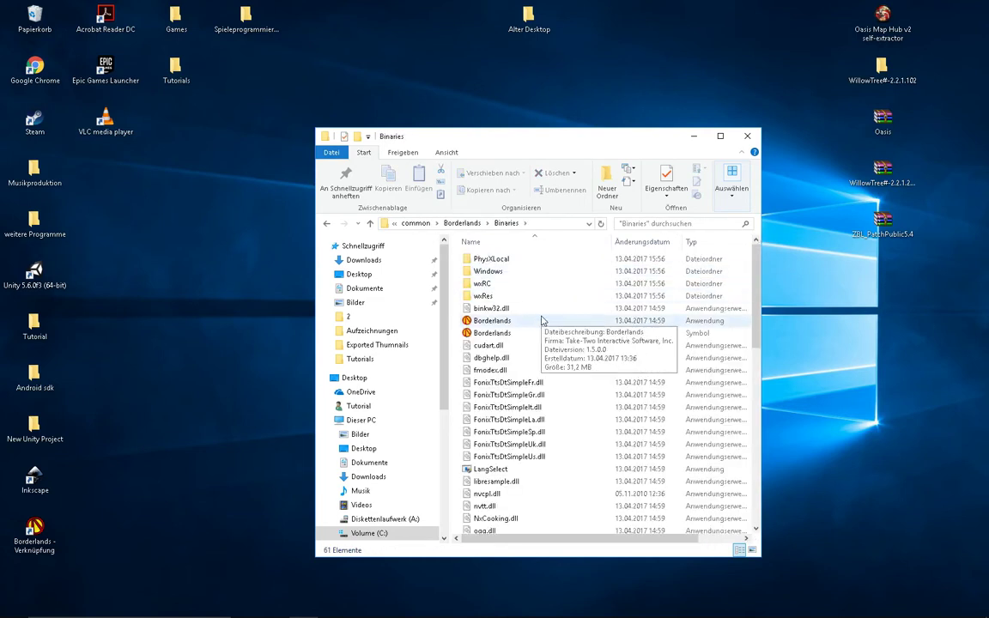
Step: Send Borderlands.exe to the desktop as a second shortcut and place it beside Inkscape
right_click(554, 323)
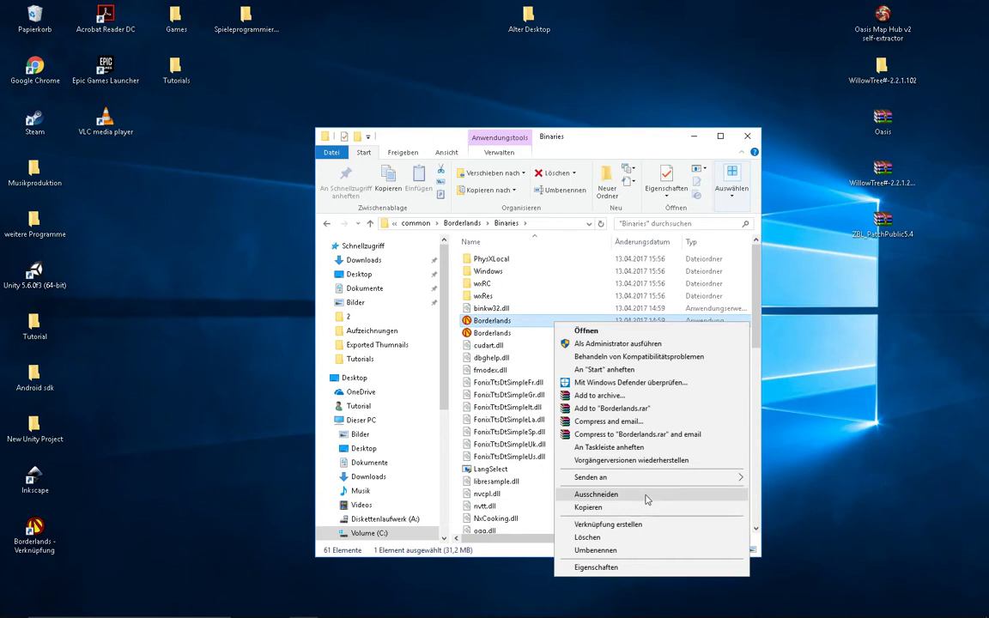
mouse_move(652, 477)
click(804, 494)
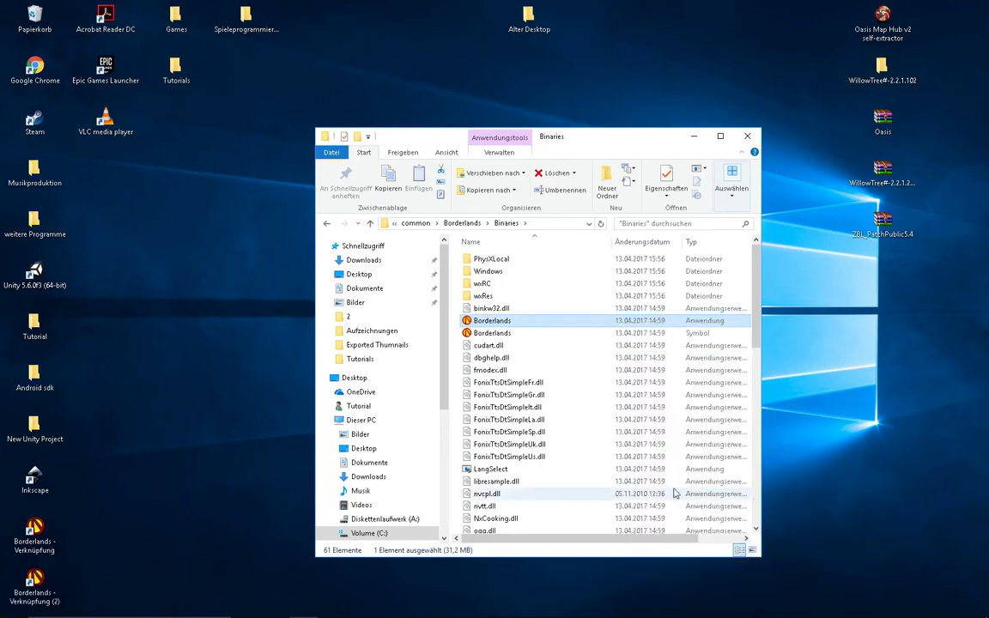
drag(37, 594, 177, 491)
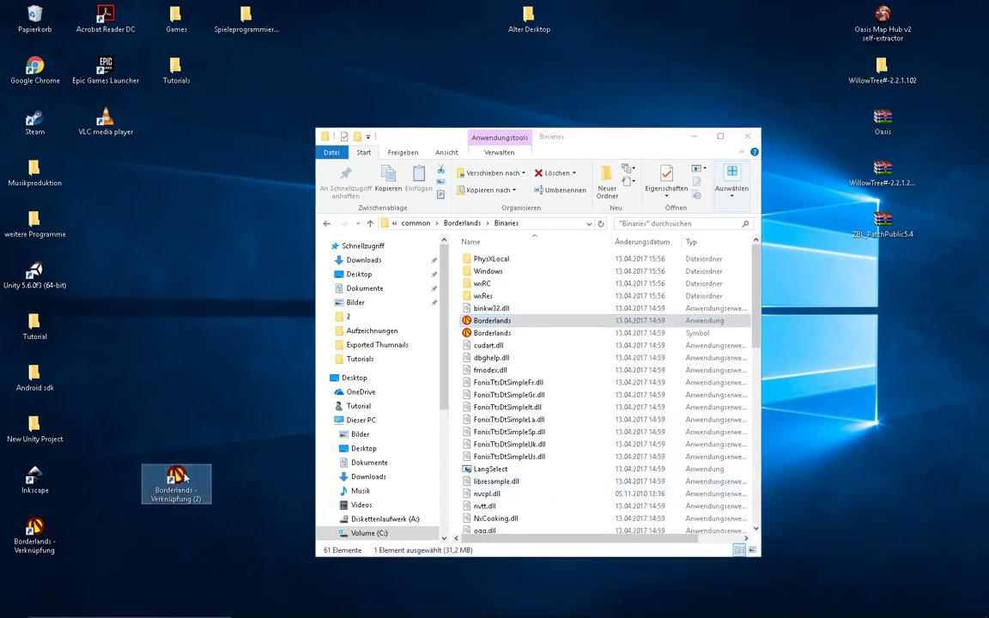